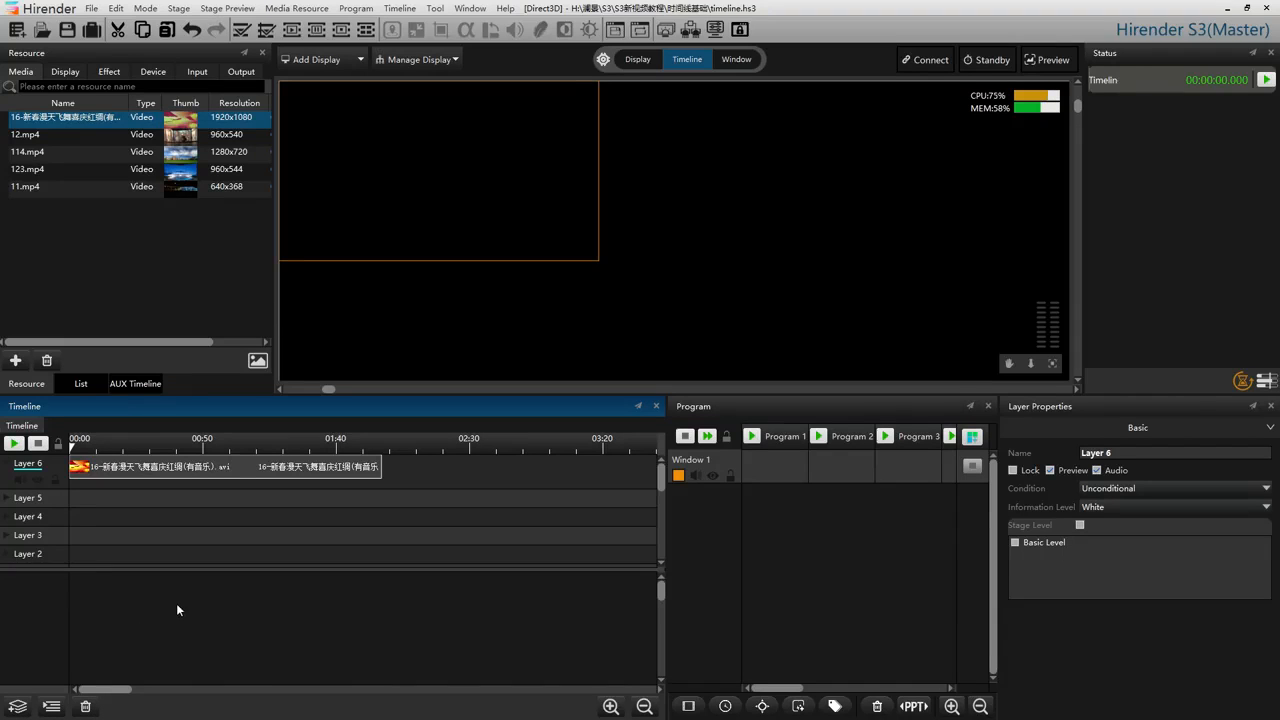
# Toggle Layer 6's audio twice and look through the condition options available for the layer.
pyautogui.click(20, 480)
pyautogui.click(19, 481)
pyautogui.click(1156, 488)
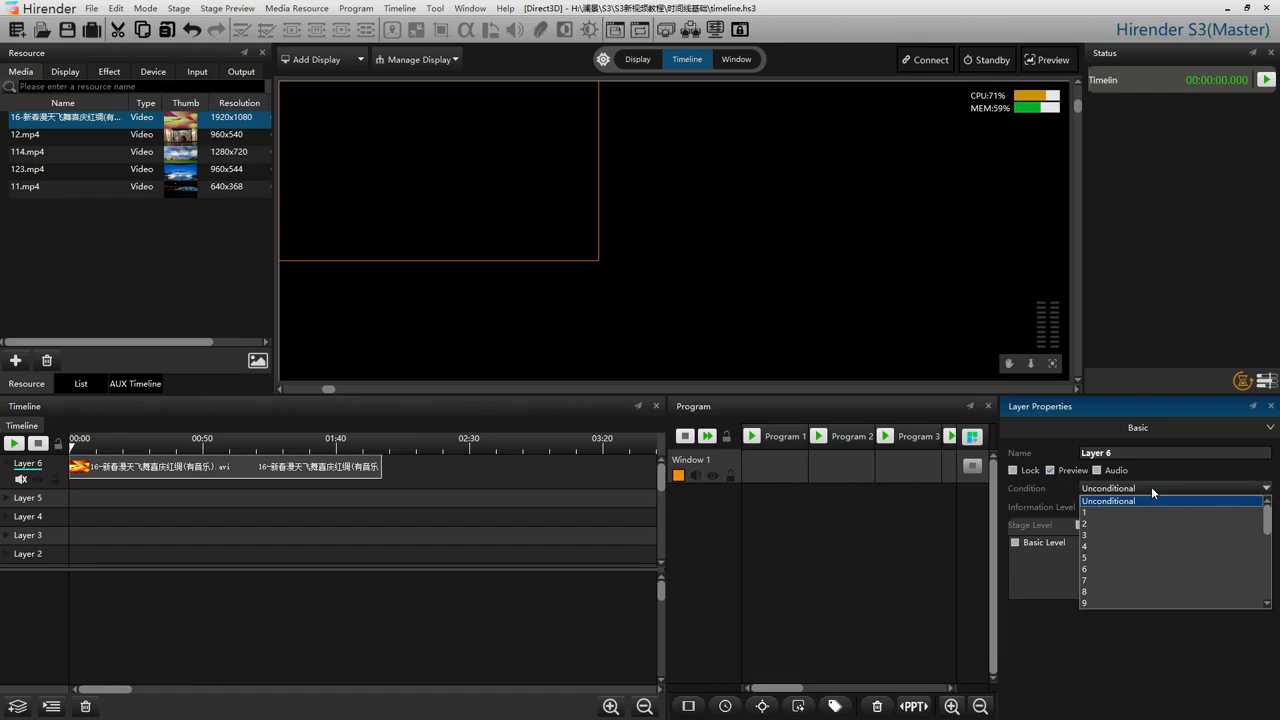
pyautogui.click(1151, 488)
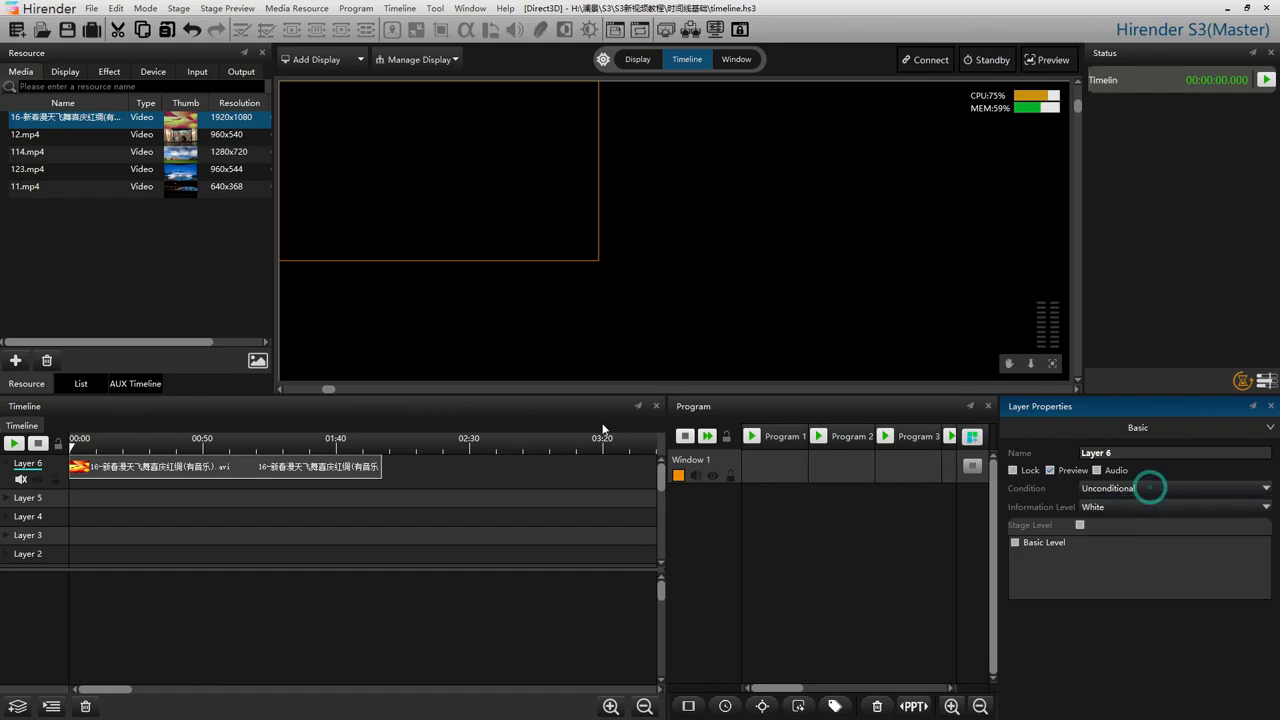
# Place the timeline cursor at about 10.5 s and enable condition 2 in the project settings.
pyautogui.click(96, 449)
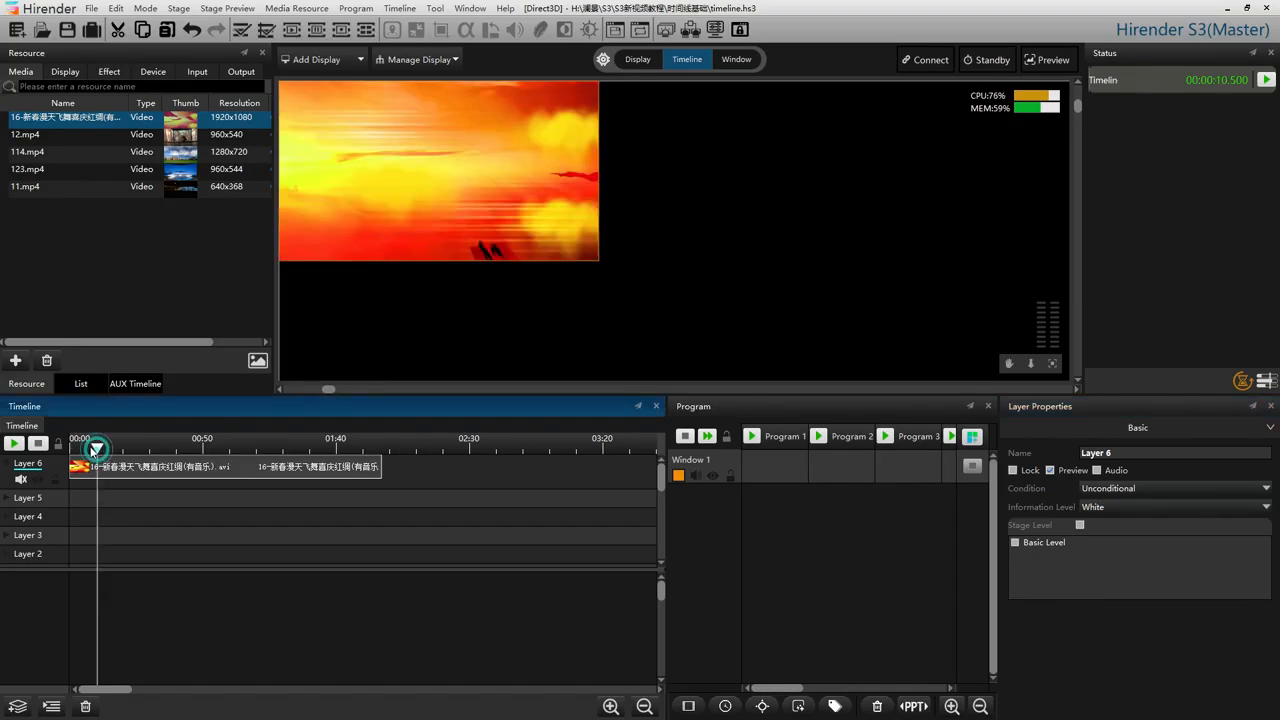
pyautogui.click(91, 9)
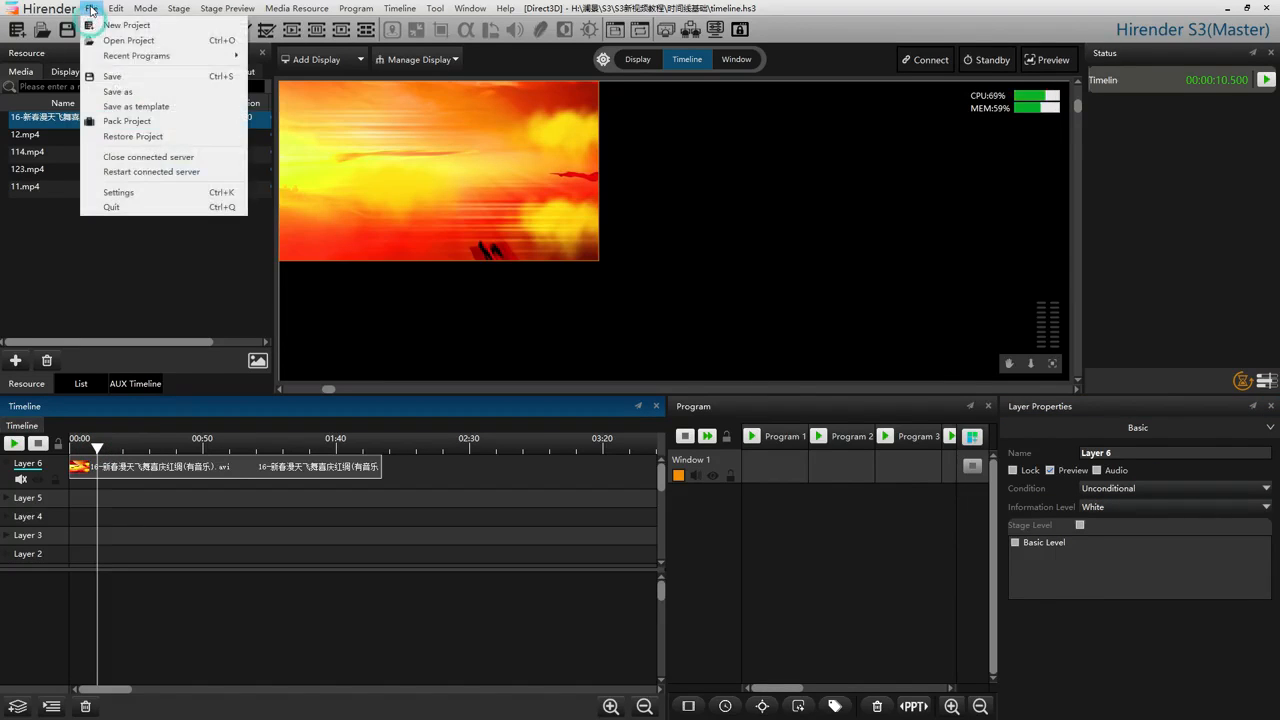
pyautogui.click(124, 196)
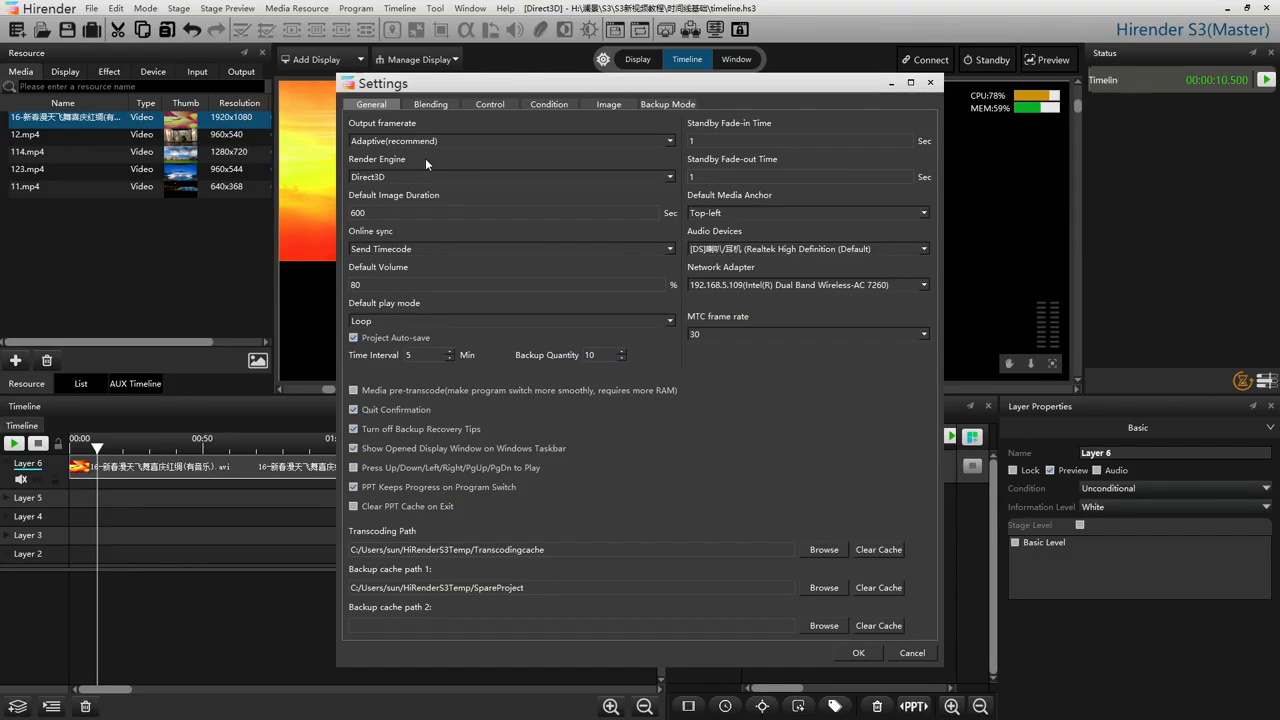
pyautogui.click(532, 107)
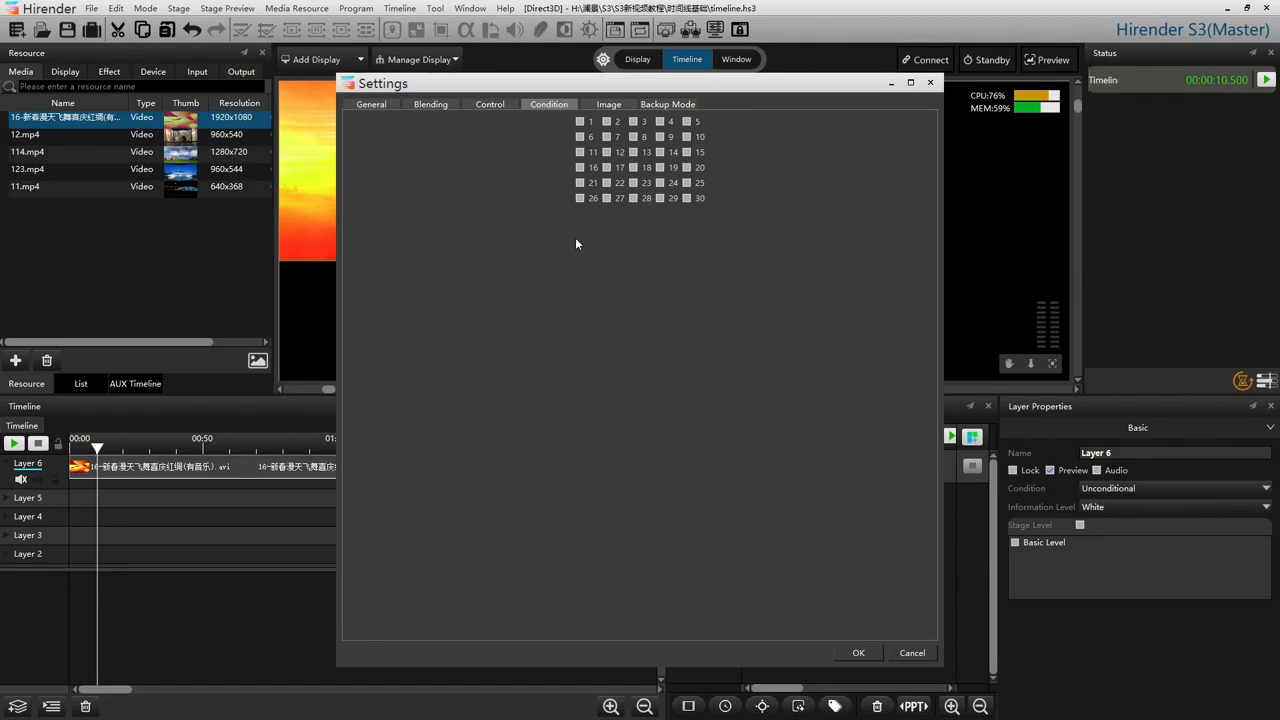
pyautogui.click(606, 122)
pyautogui.click(858, 652)
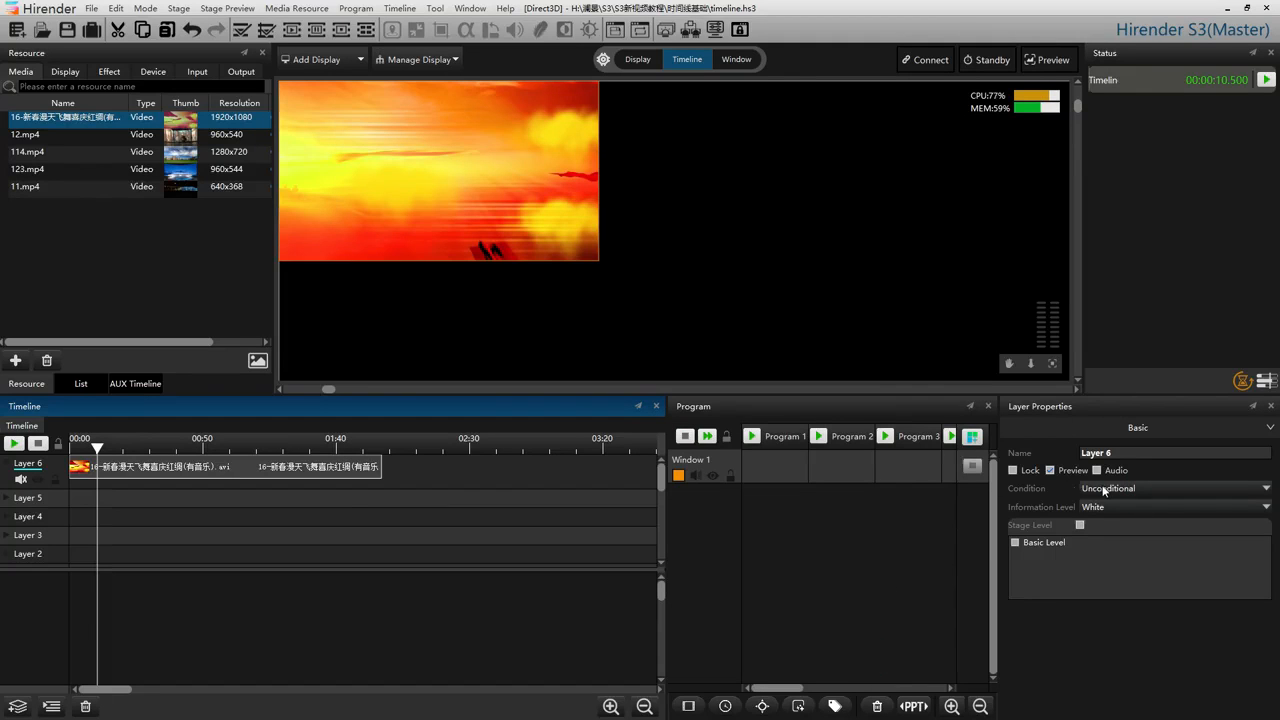
# Try conditions 2, 1, 3 and 2 again on Layer 6, and return it to Unconditional.
pyautogui.click(1104, 490)
pyautogui.click(1106, 528)
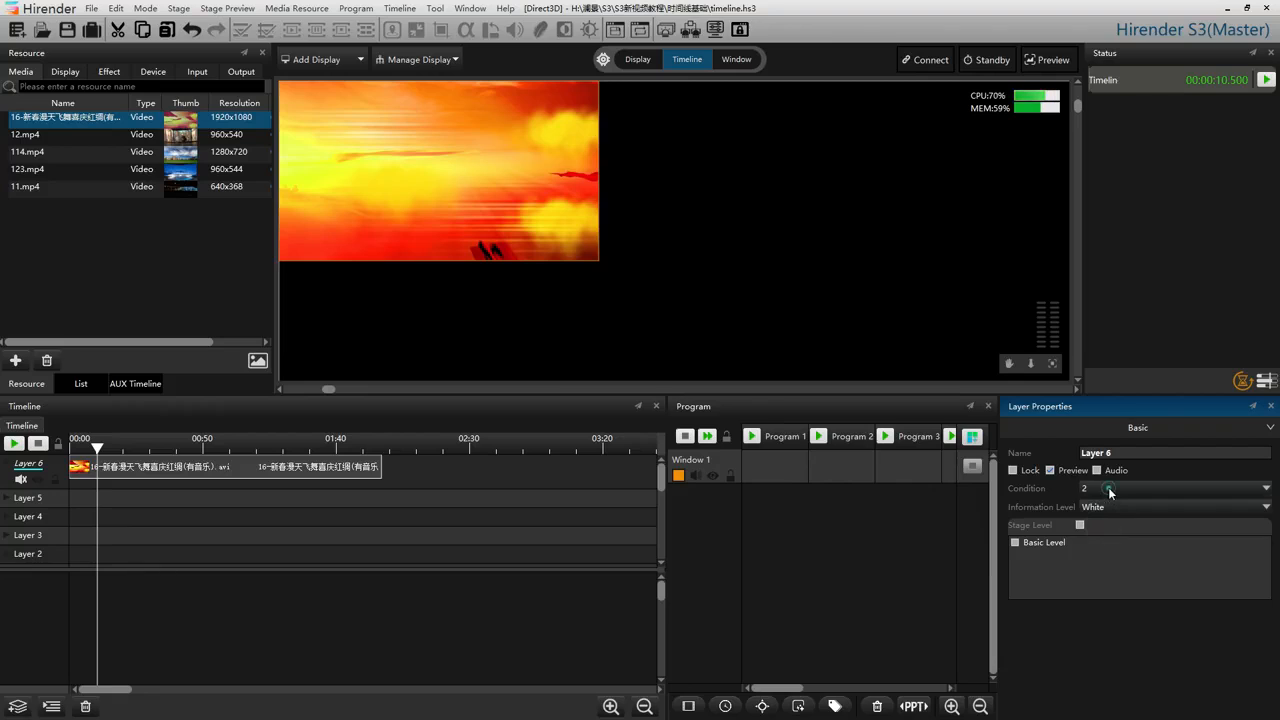
pyautogui.click(1106, 490)
pyautogui.click(1108, 516)
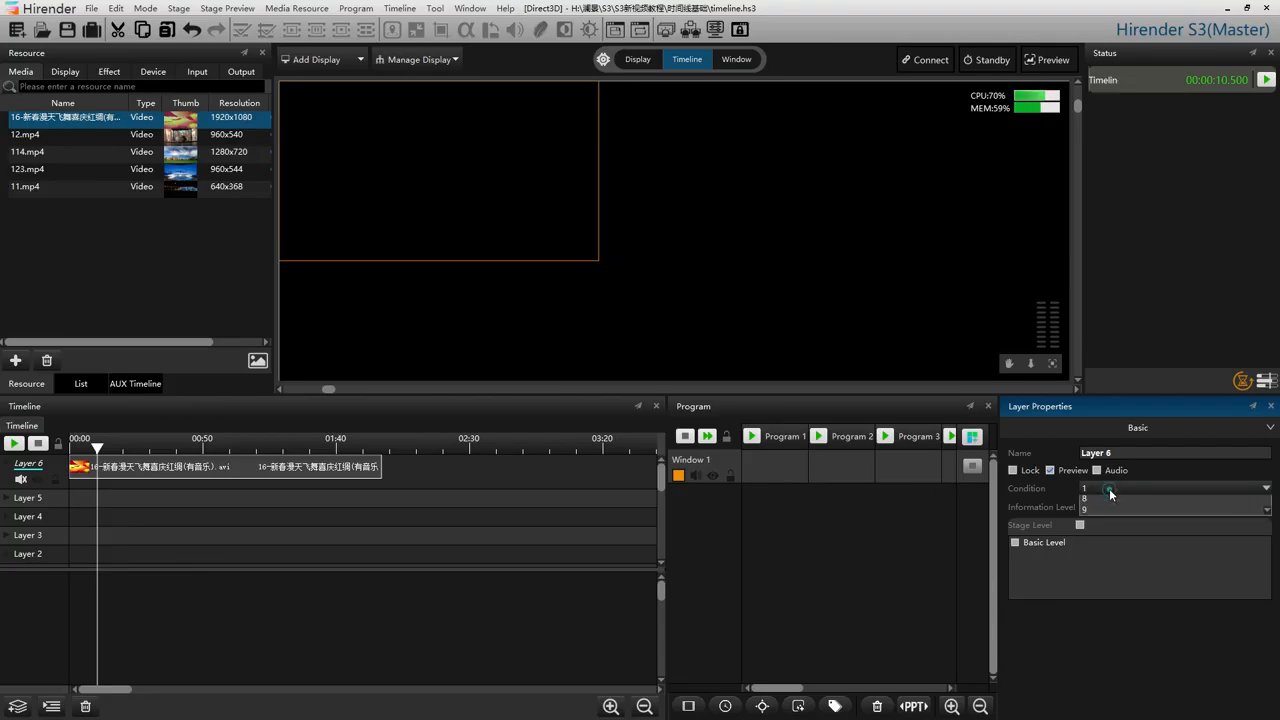
pyautogui.click(1111, 490)
pyautogui.click(1112, 536)
pyautogui.click(1110, 490)
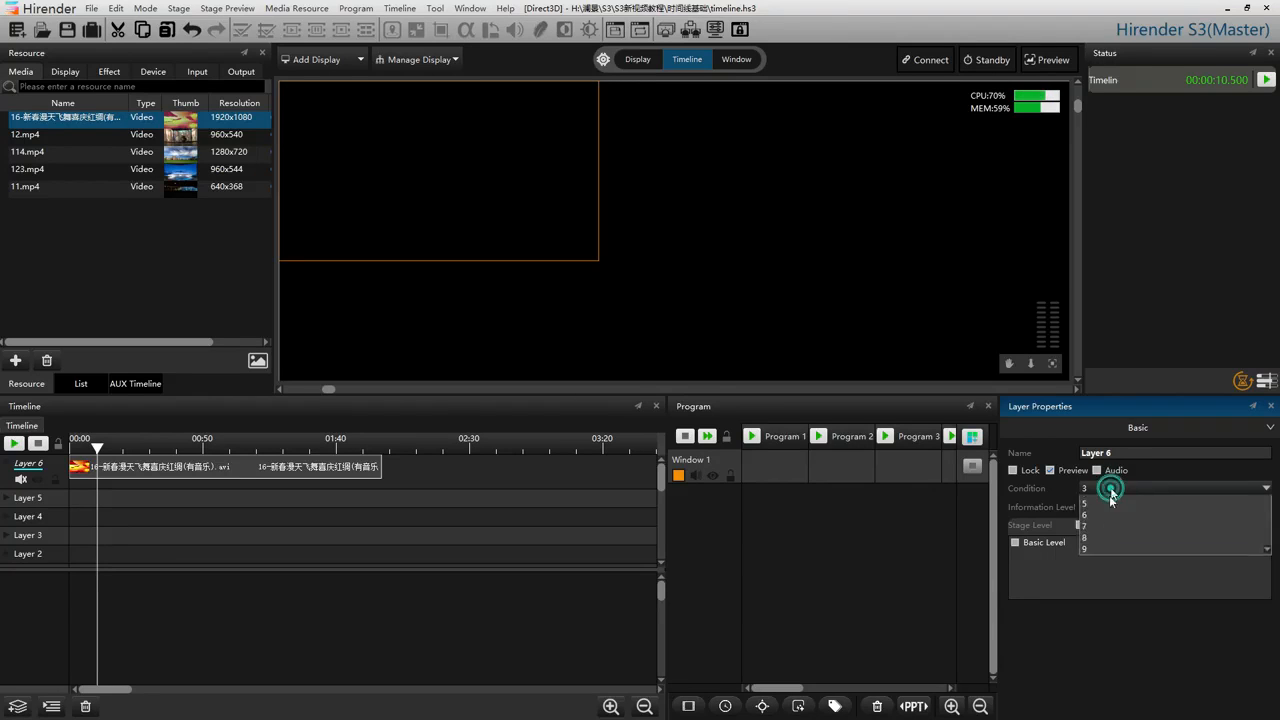
pyautogui.click(1107, 524)
pyautogui.click(1111, 490)
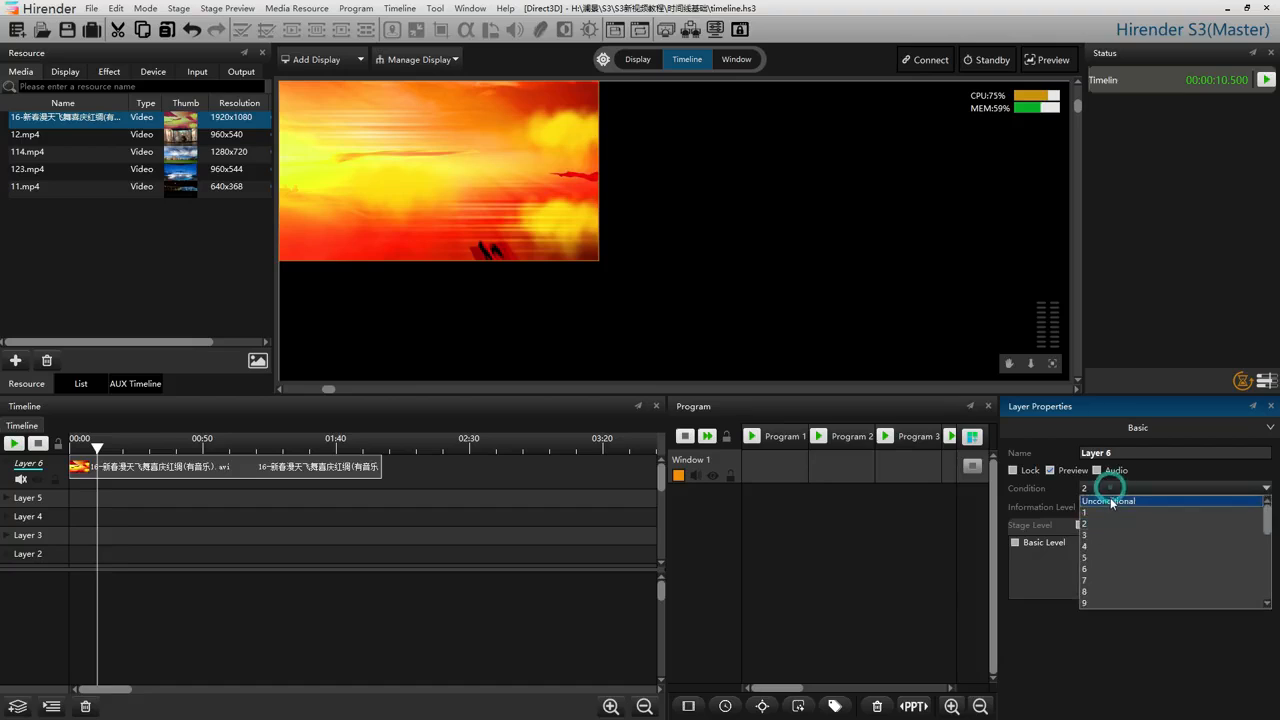
pyautogui.click(1109, 502)
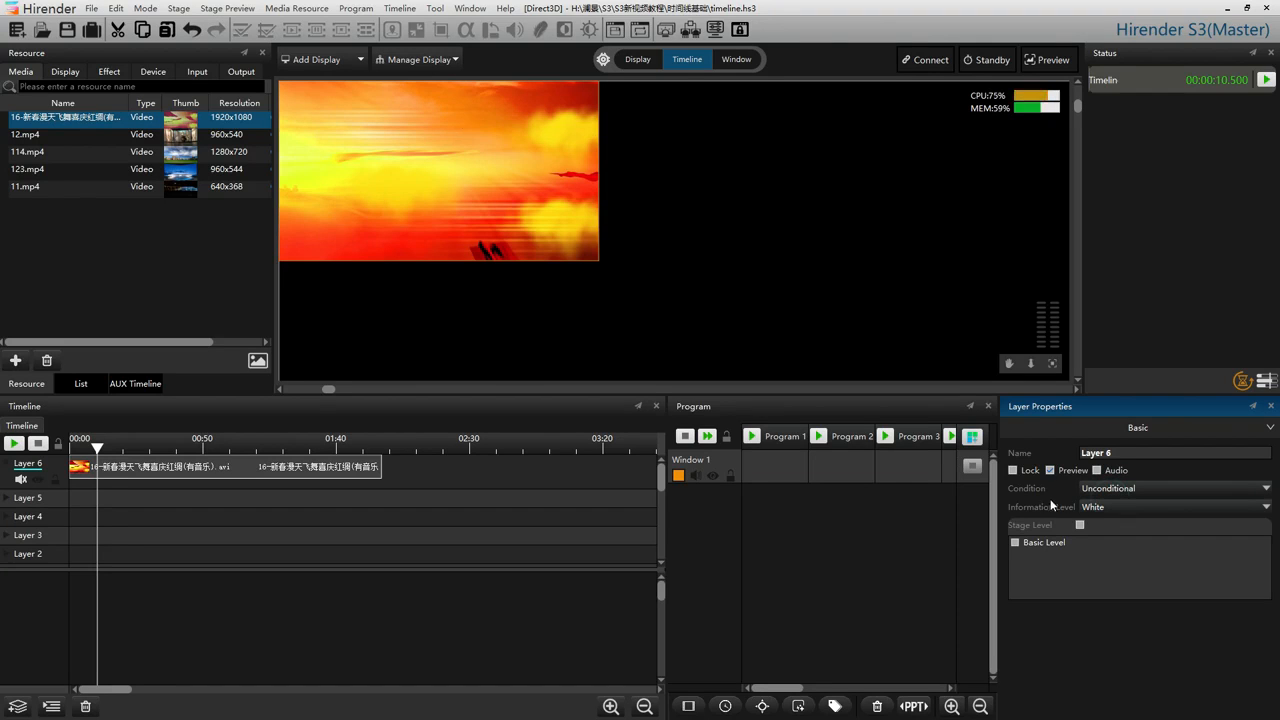
# Set Layer 6's information level to Red, select its video clip to check the overlay, and reselect the layer.
pyautogui.click(1122, 505)
pyautogui.click(1119, 529)
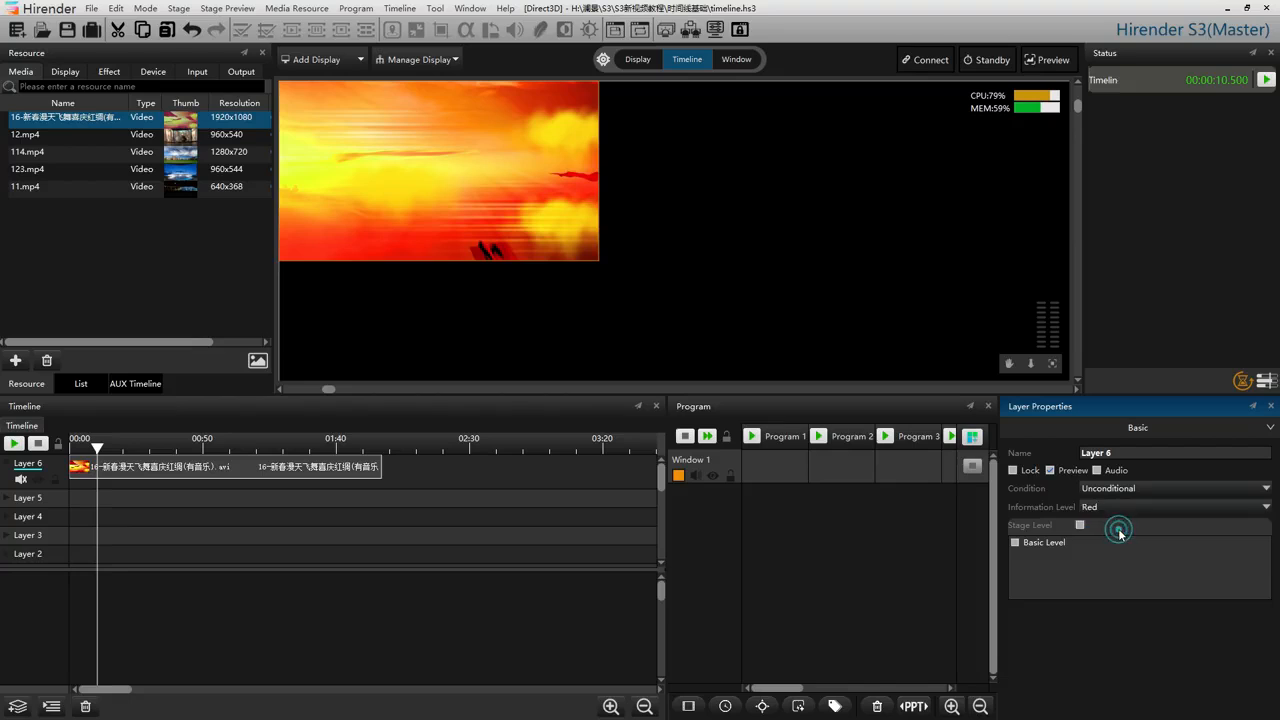
pyautogui.click(357, 468)
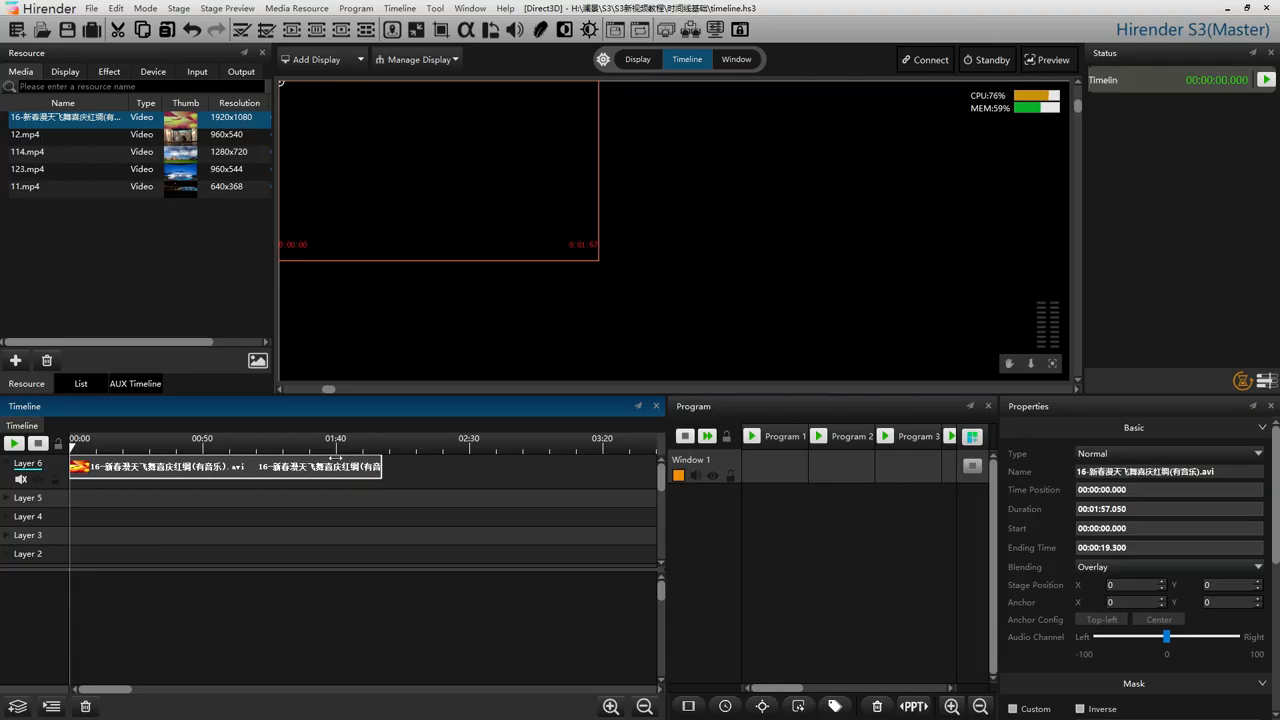
pyautogui.click(34, 466)
# Try the Green and Blue information levels on Layer 6 and return it to White.
pyautogui.click(1122, 508)
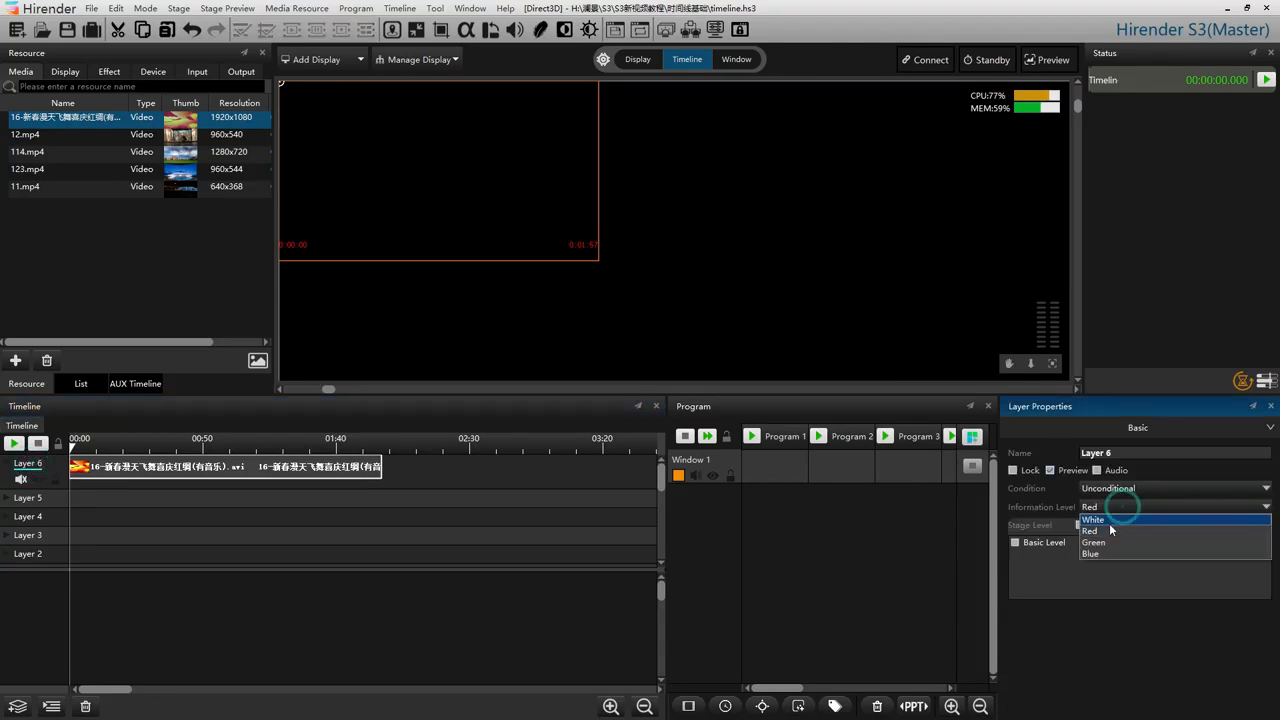
pyautogui.click(1115, 505)
pyautogui.click(1109, 504)
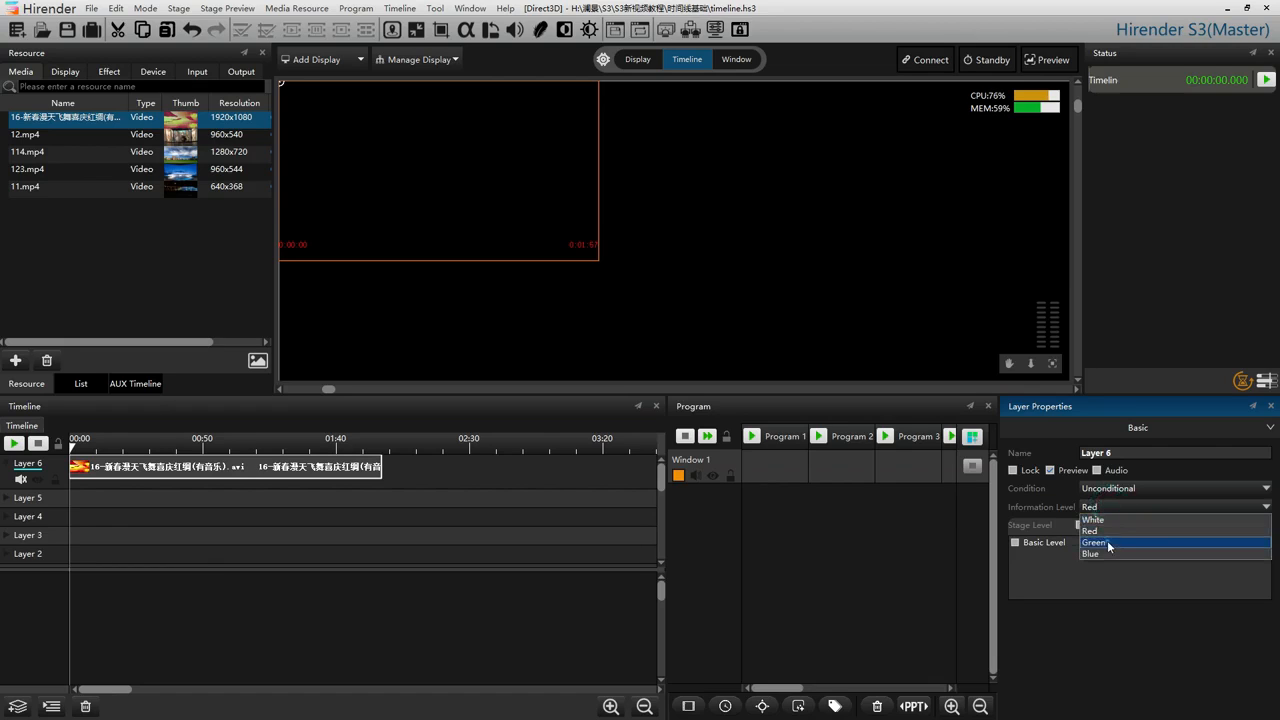
pyautogui.click(1109, 543)
pyautogui.click(1112, 507)
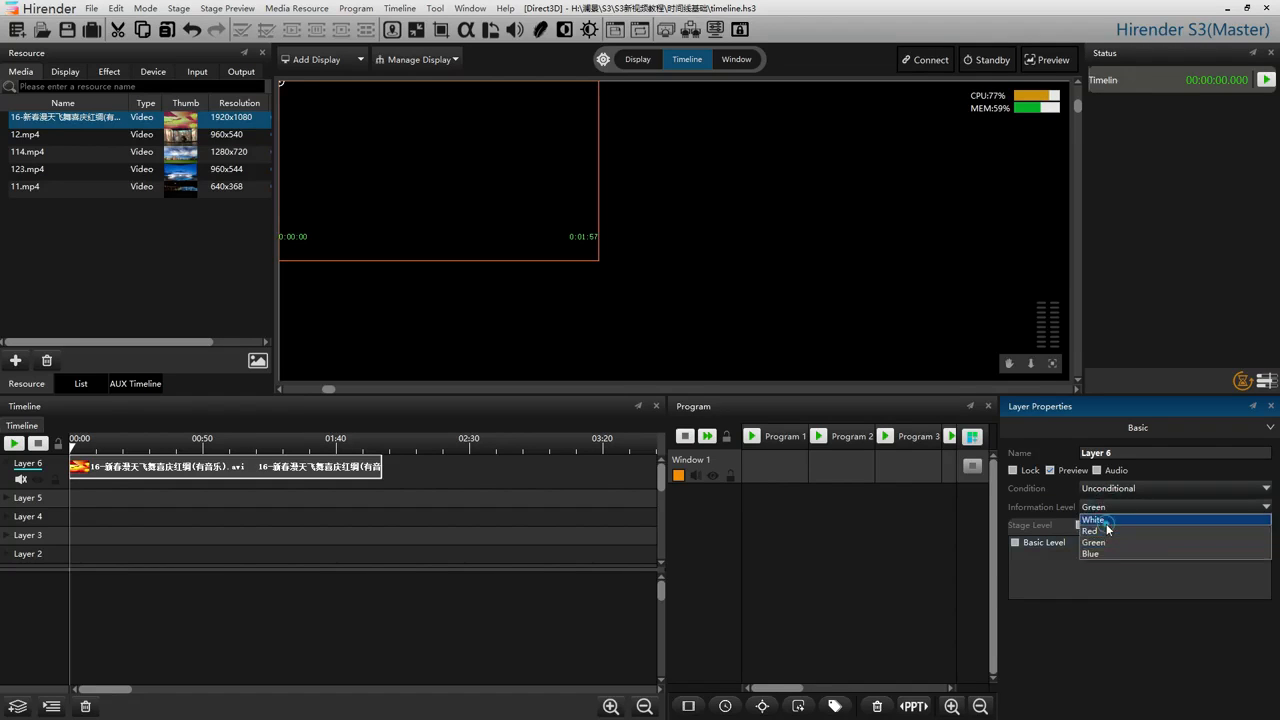
pyautogui.click(1108, 521)
pyautogui.click(1109, 508)
pyautogui.click(1120, 553)
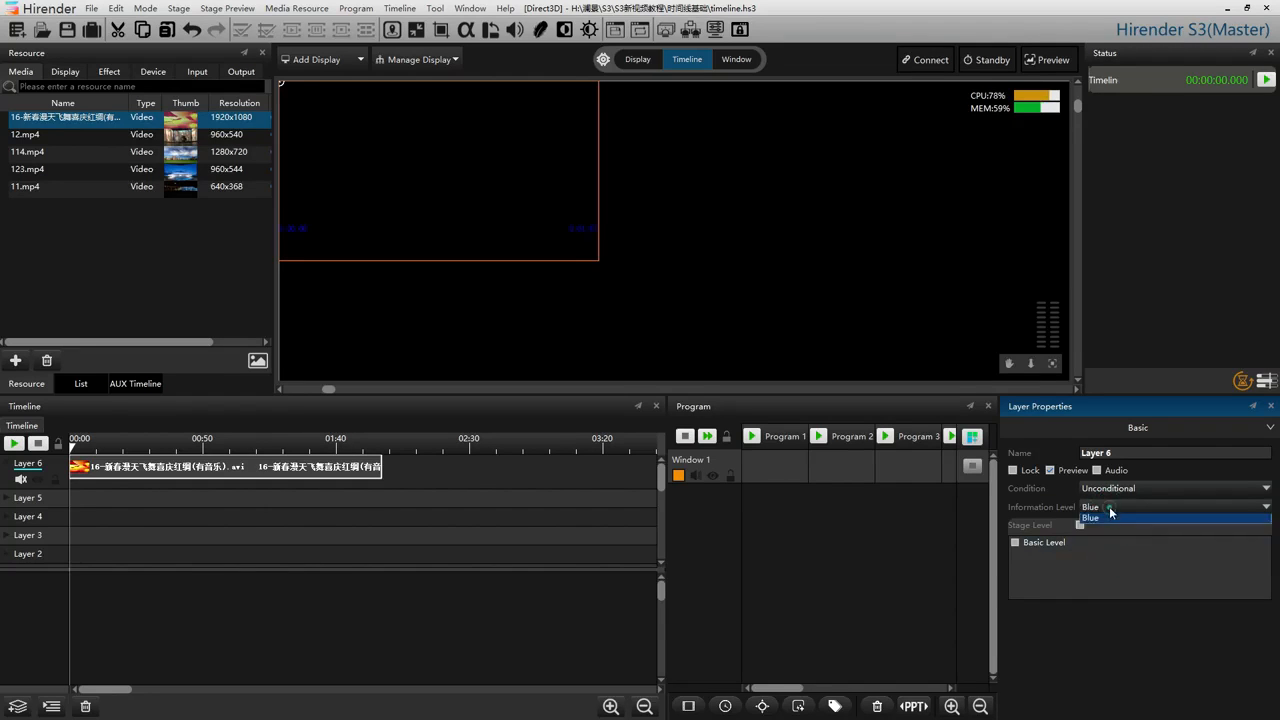
pyautogui.click(1112, 510)
pyautogui.click(1101, 521)
pyautogui.click(521, 599)
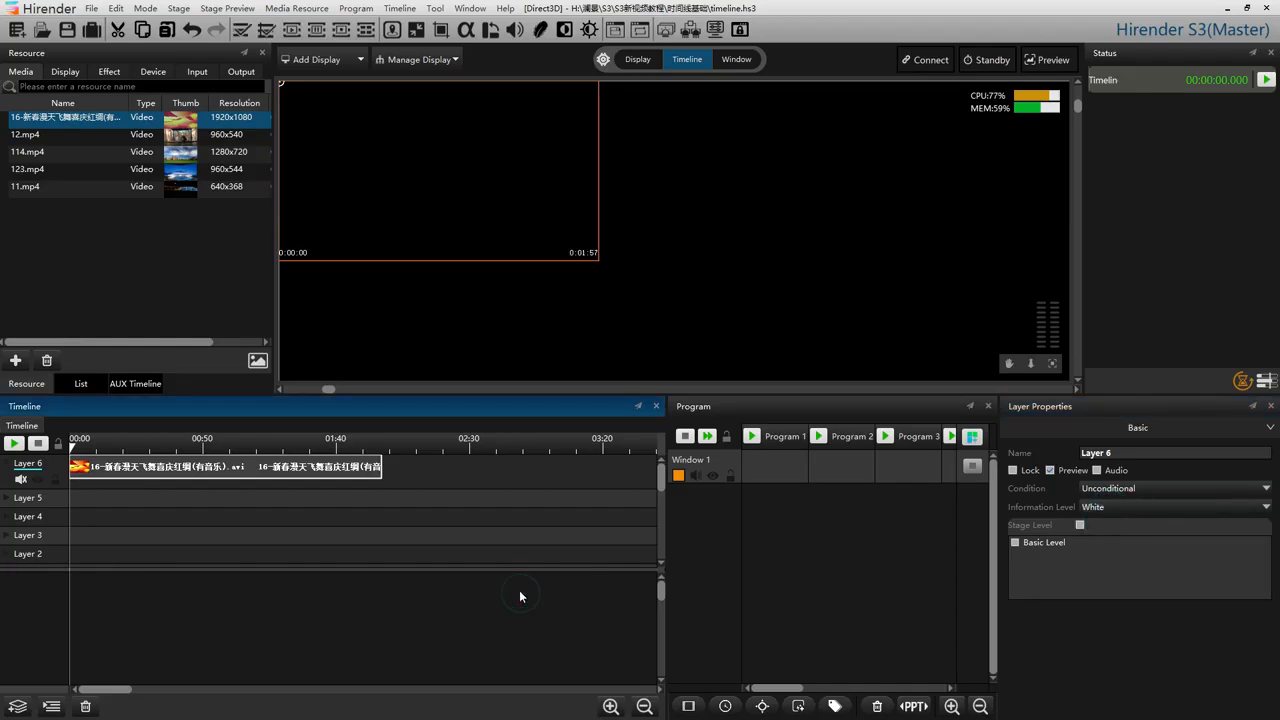
# Select the video clip on Layer 6 and turn off Cursor Follows Selected Media.
pyautogui.click(455, 495)
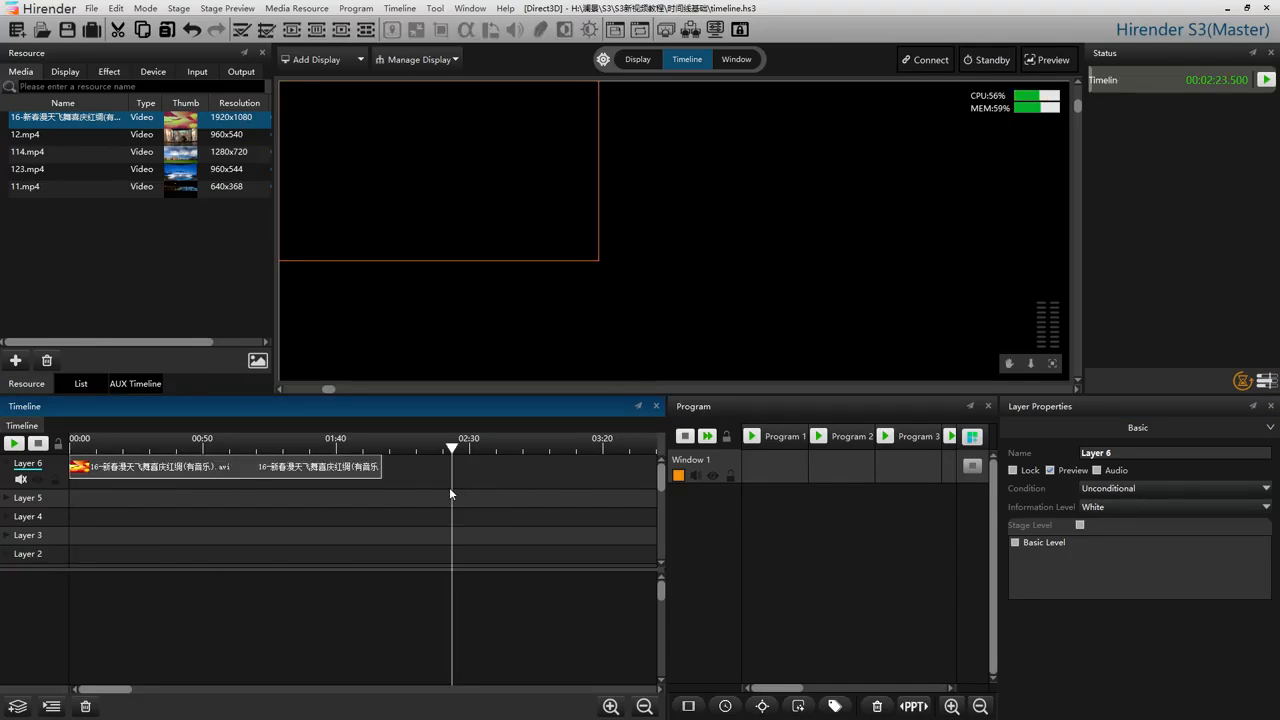
pyautogui.click(276, 471)
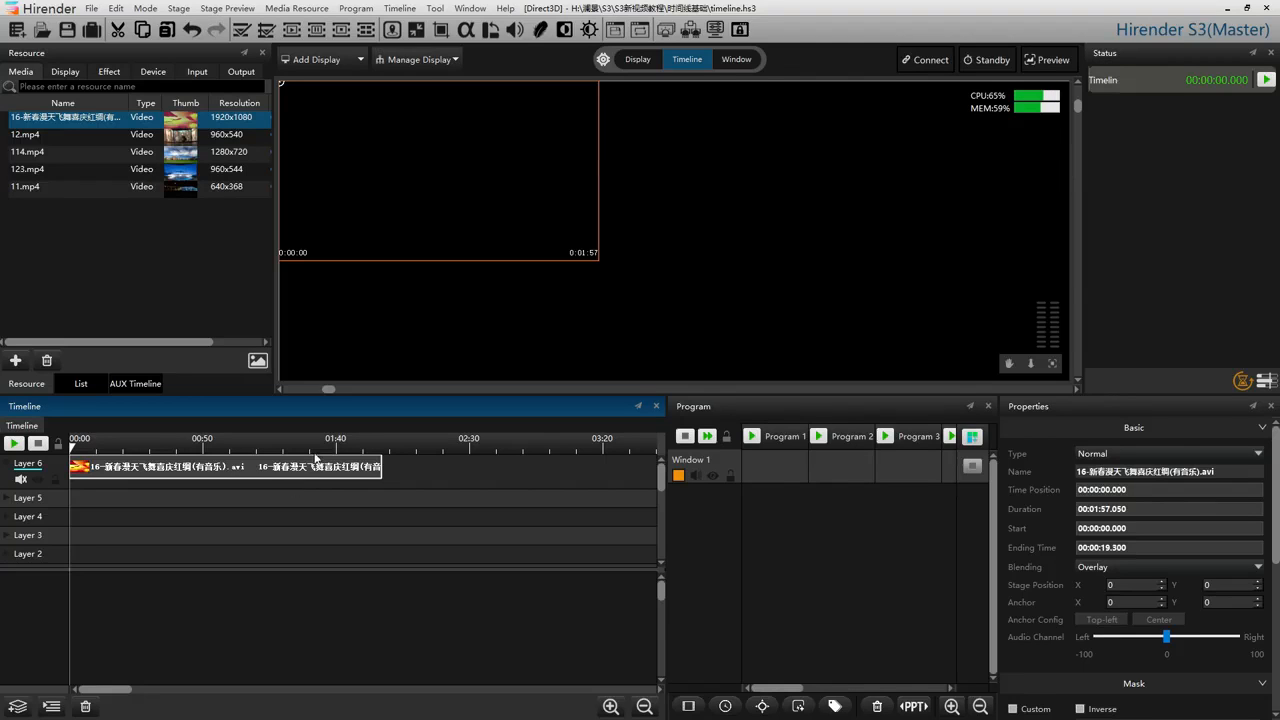
pyautogui.click(400, 8)
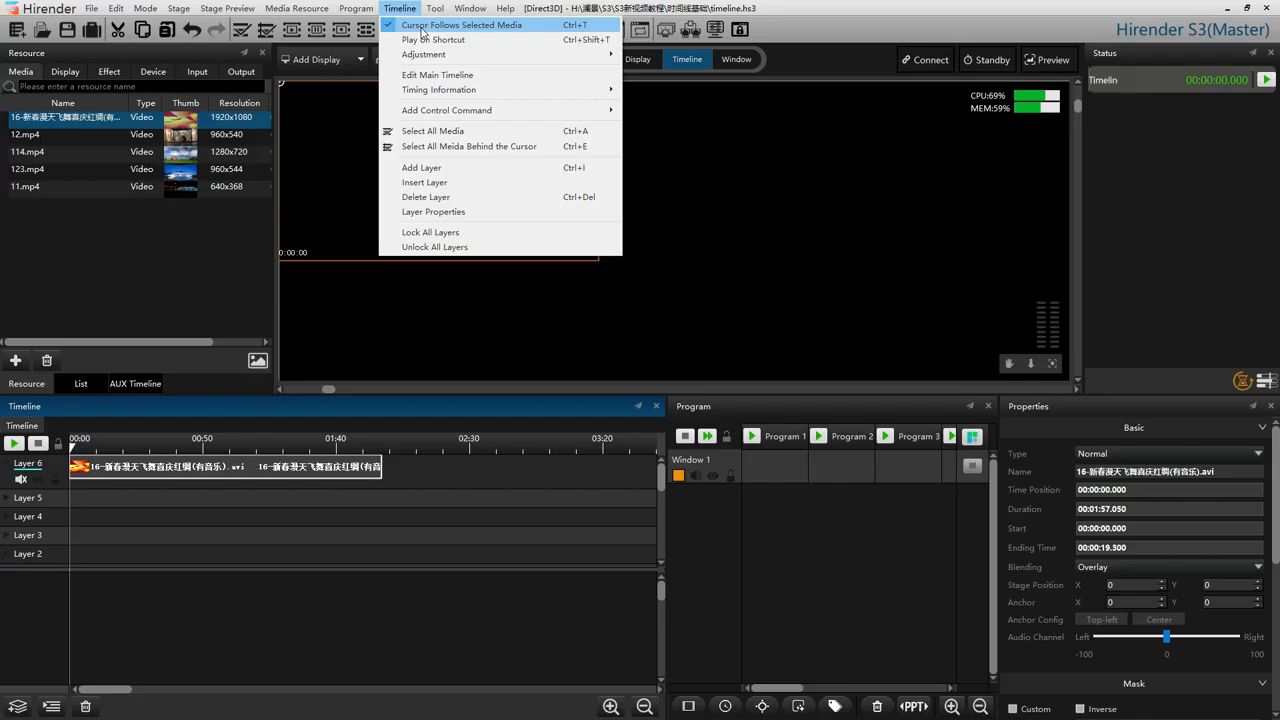
pyautogui.click(421, 27)
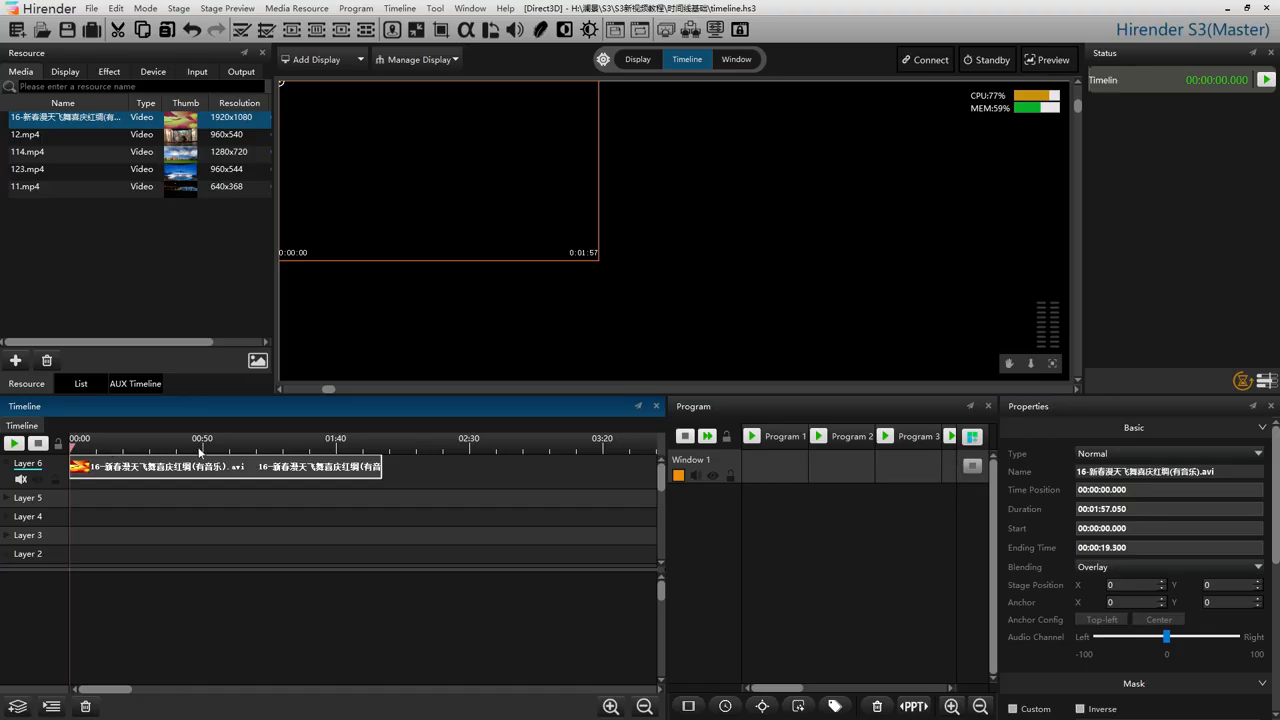
# Move the timeline cursor to several points along the clip, select the clip, and place the cursor past its end at about 2:09.
pyautogui.click(285, 451)
pyautogui.click(257, 451)
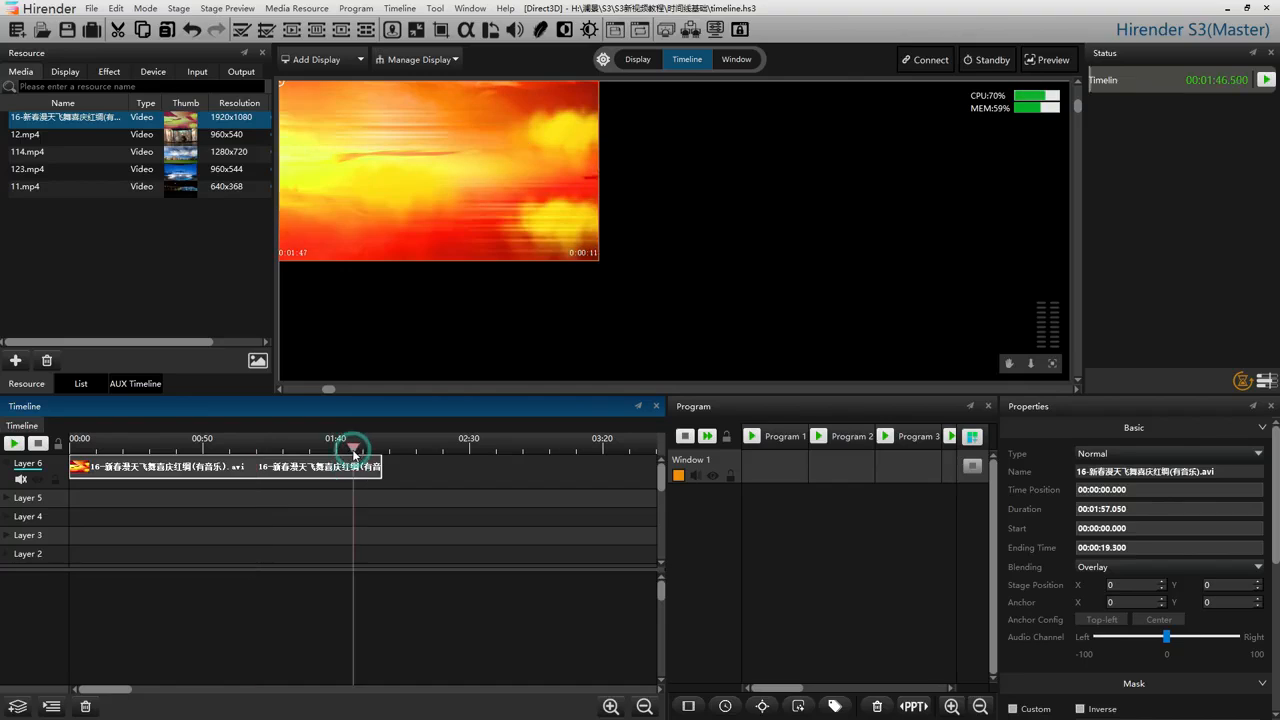
pyautogui.click(183, 450)
pyautogui.click(236, 472)
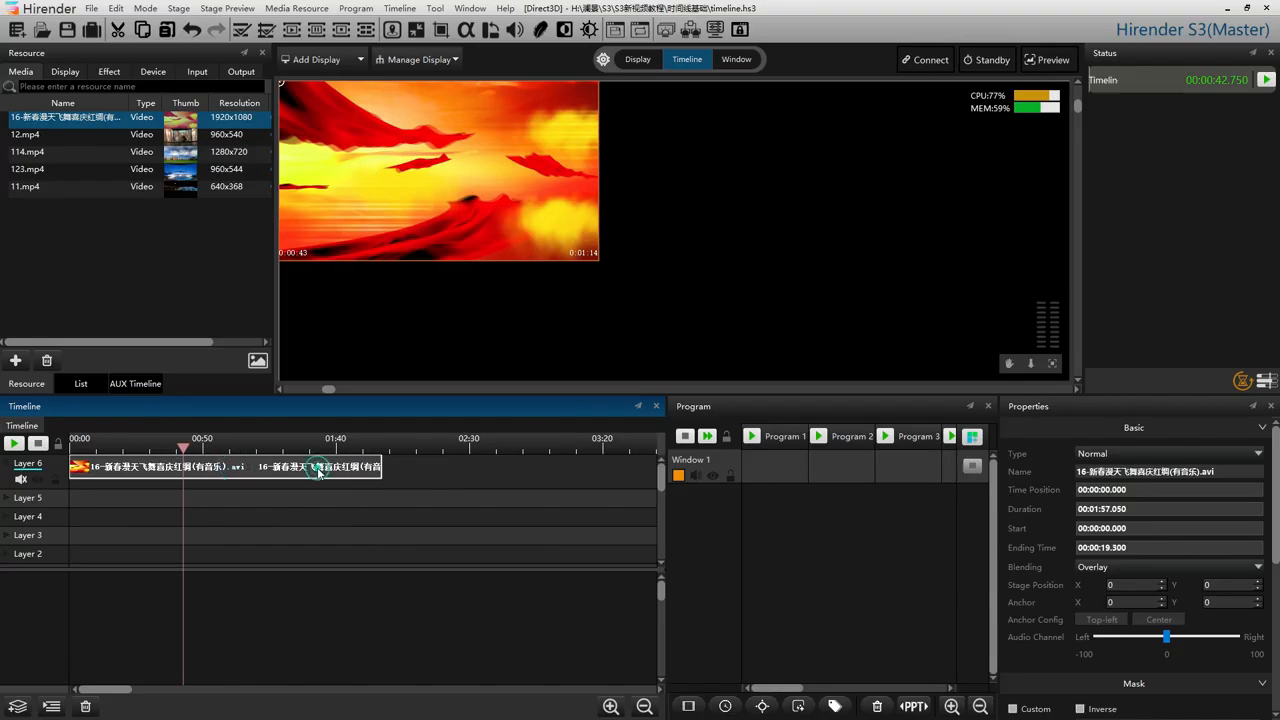
pyautogui.click(416, 474)
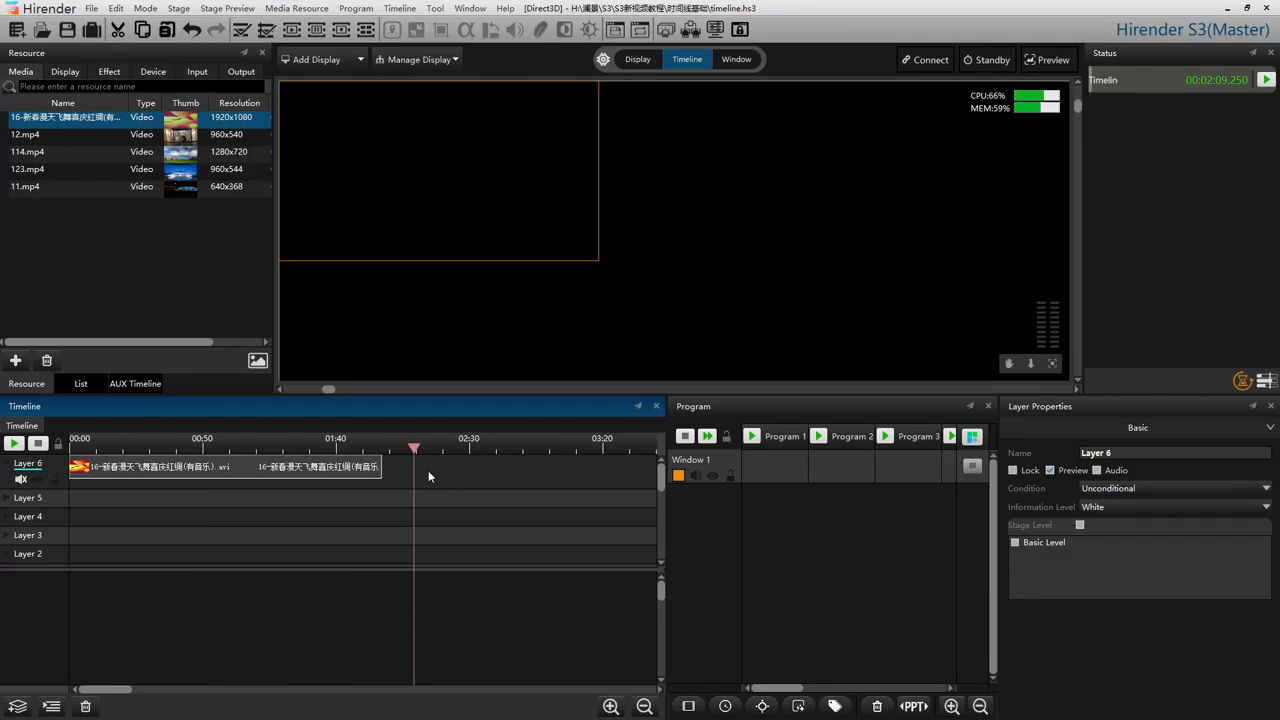
# Adapt the main timeline's duration to its media, giving 00:01:57.050.
pyautogui.click(396, 9)
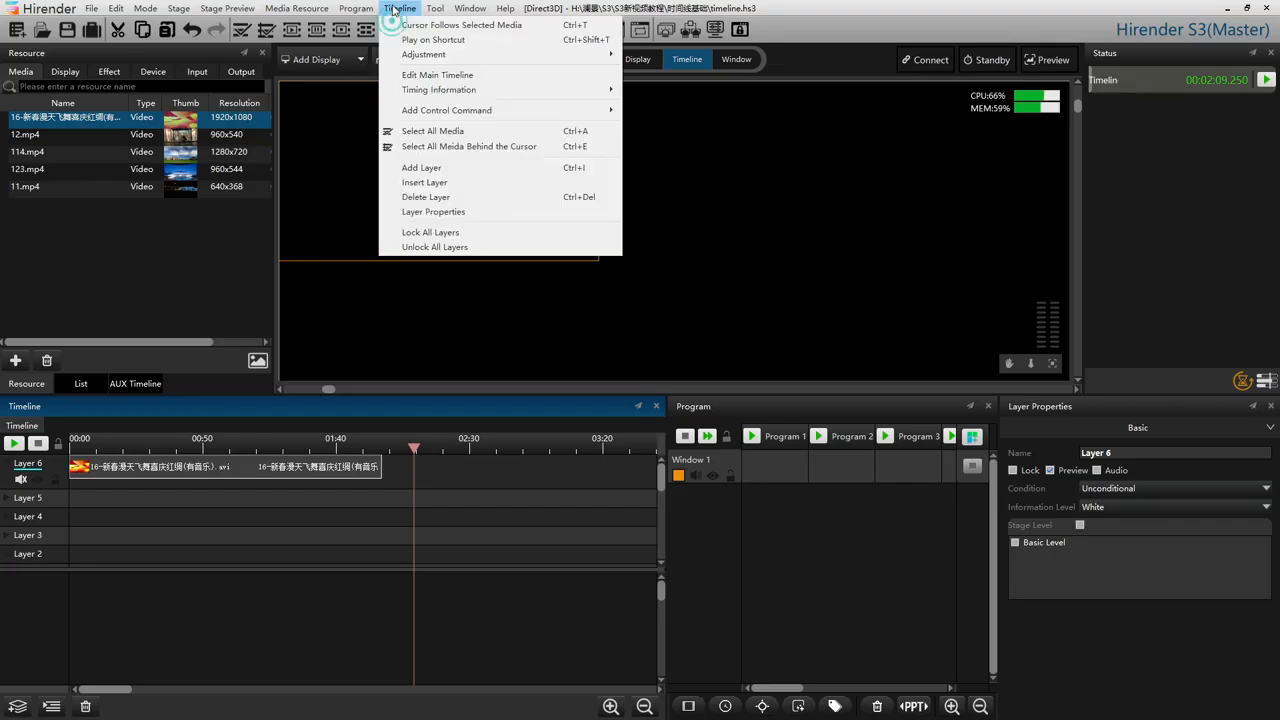
pyautogui.click(418, 76)
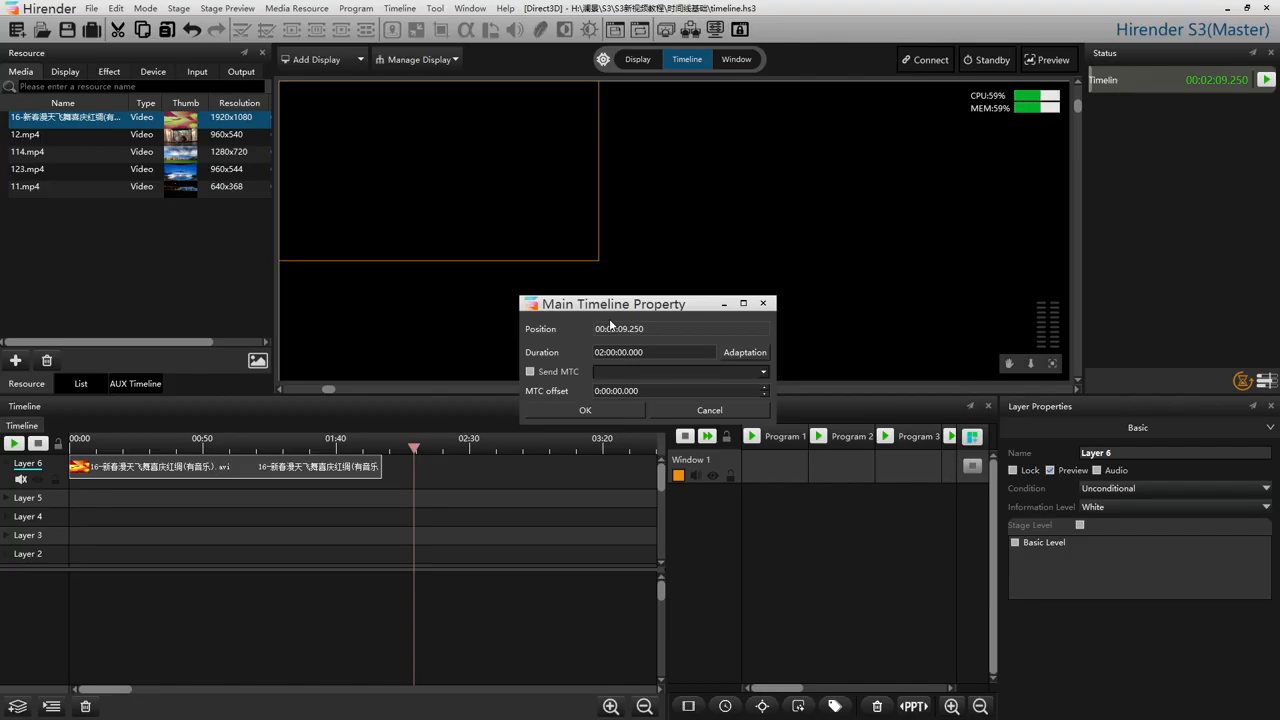
pyautogui.click(741, 353)
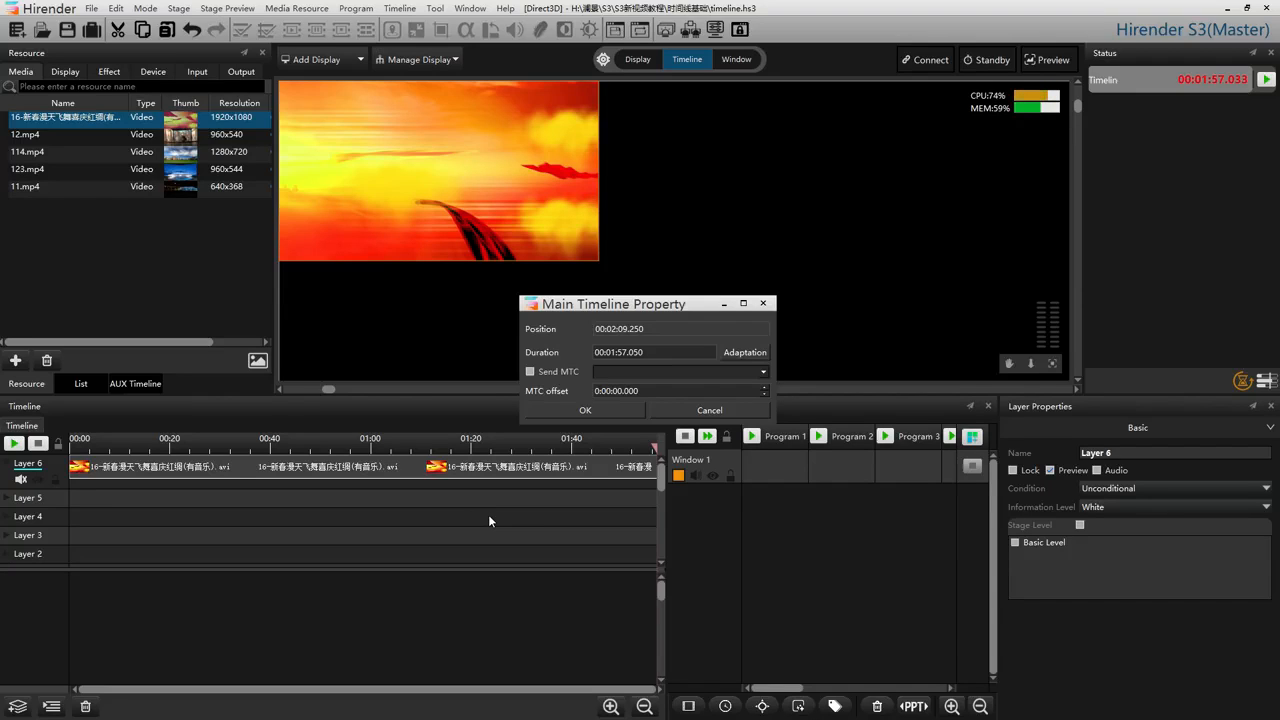
pyautogui.click(588, 410)
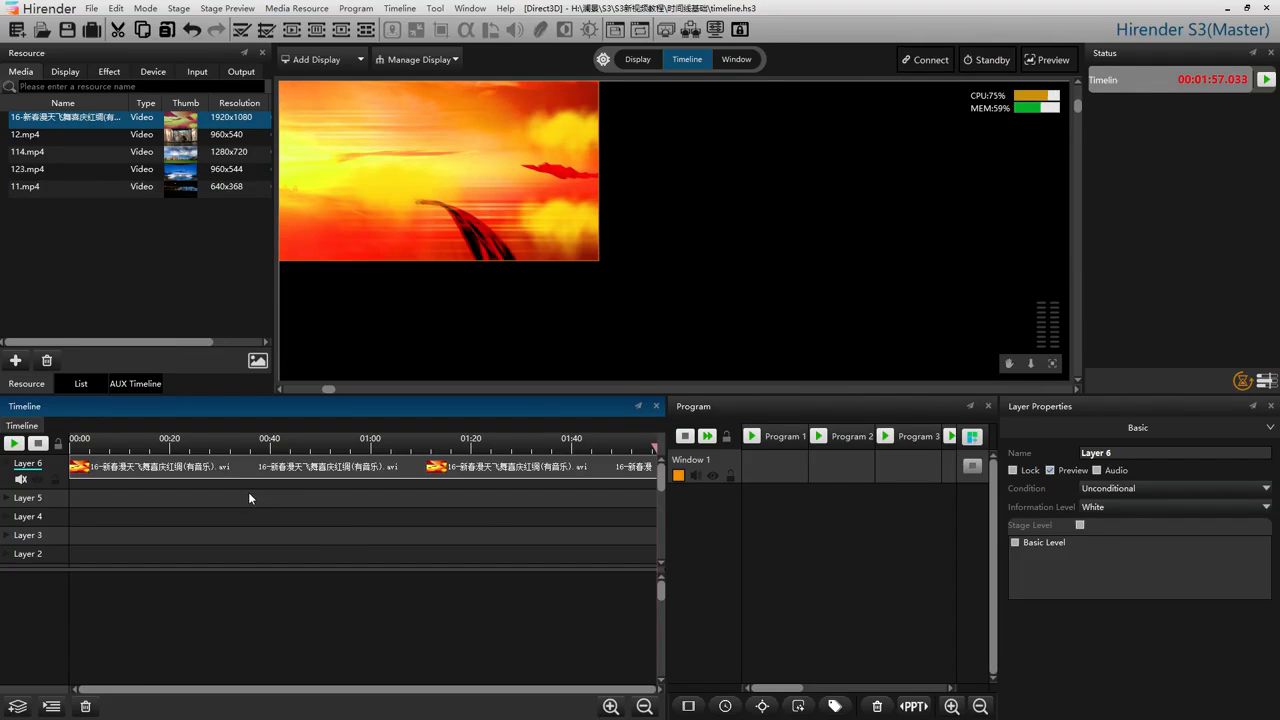
# View the control commands that can be added at a point on Layer 5.
pyautogui.rightClick(178, 501)
pyautogui.moveTo(193, 508)
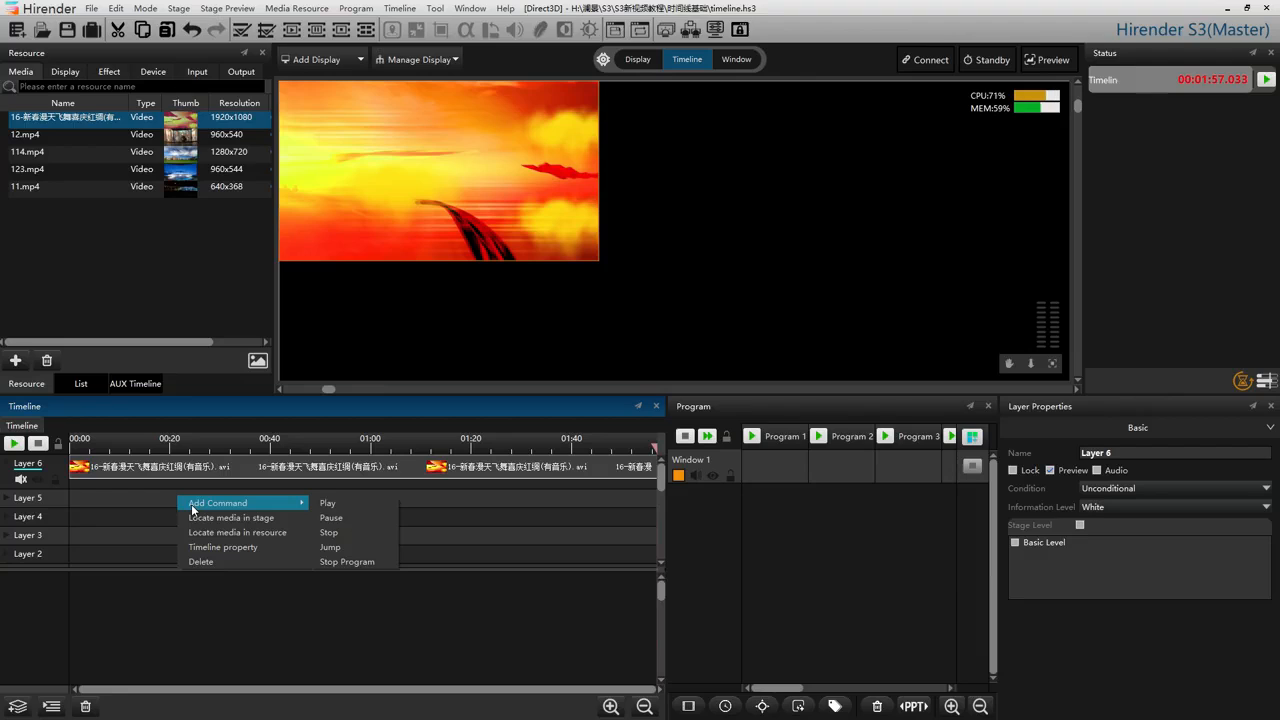
pyautogui.click(125, 512)
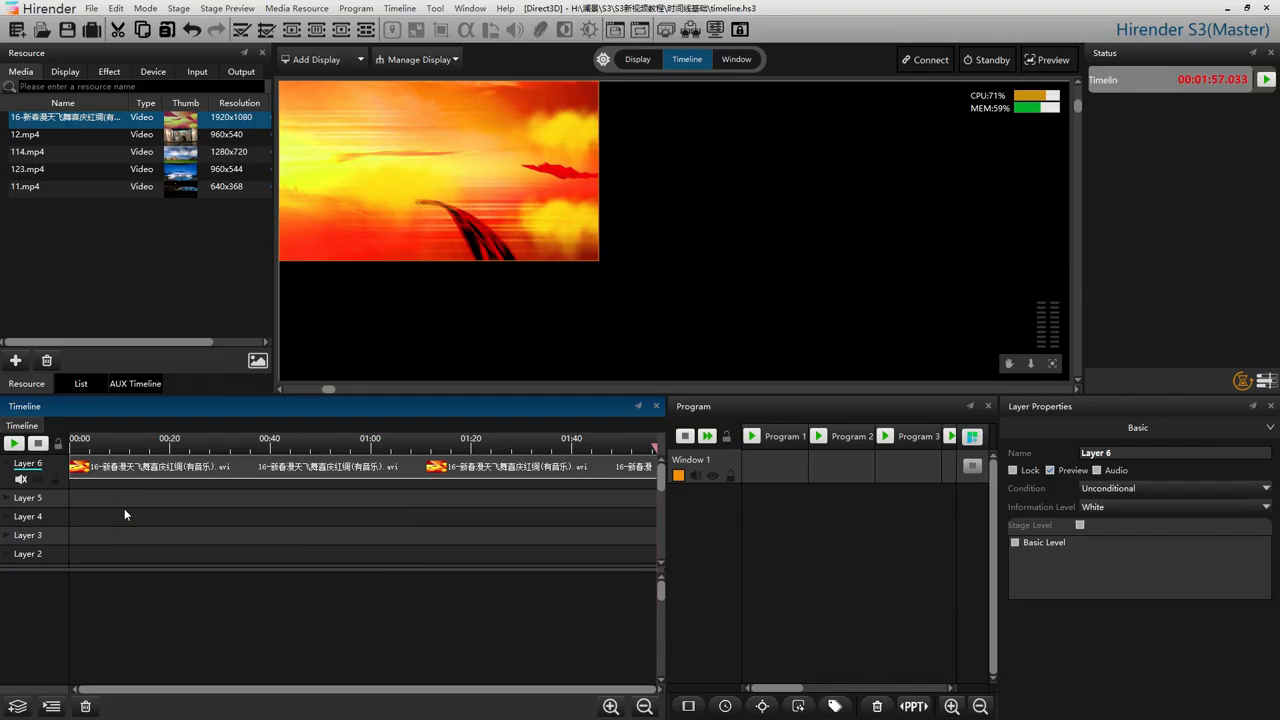
# Add a timeline layer to the program list, create a timeline in its Program 1 cell, and open that timeline.
pyautogui.click(765, 471)
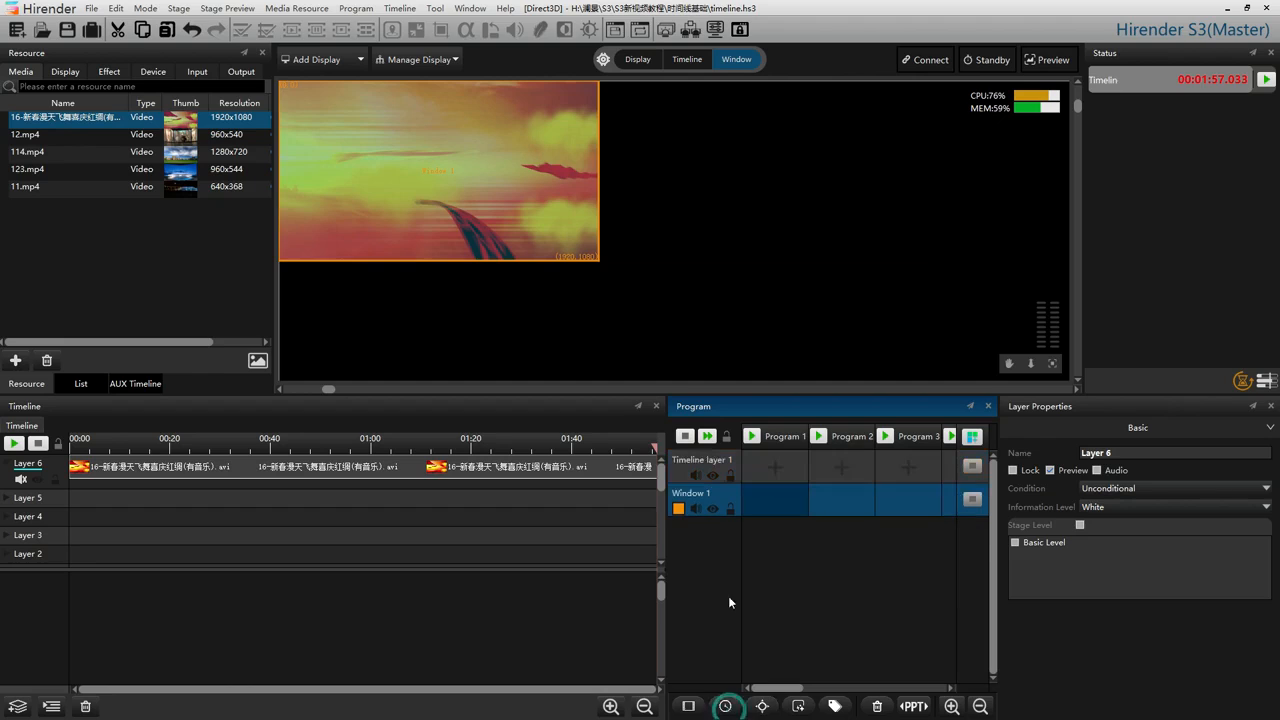
pyautogui.click(725, 706)
pyautogui.click(769, 467)
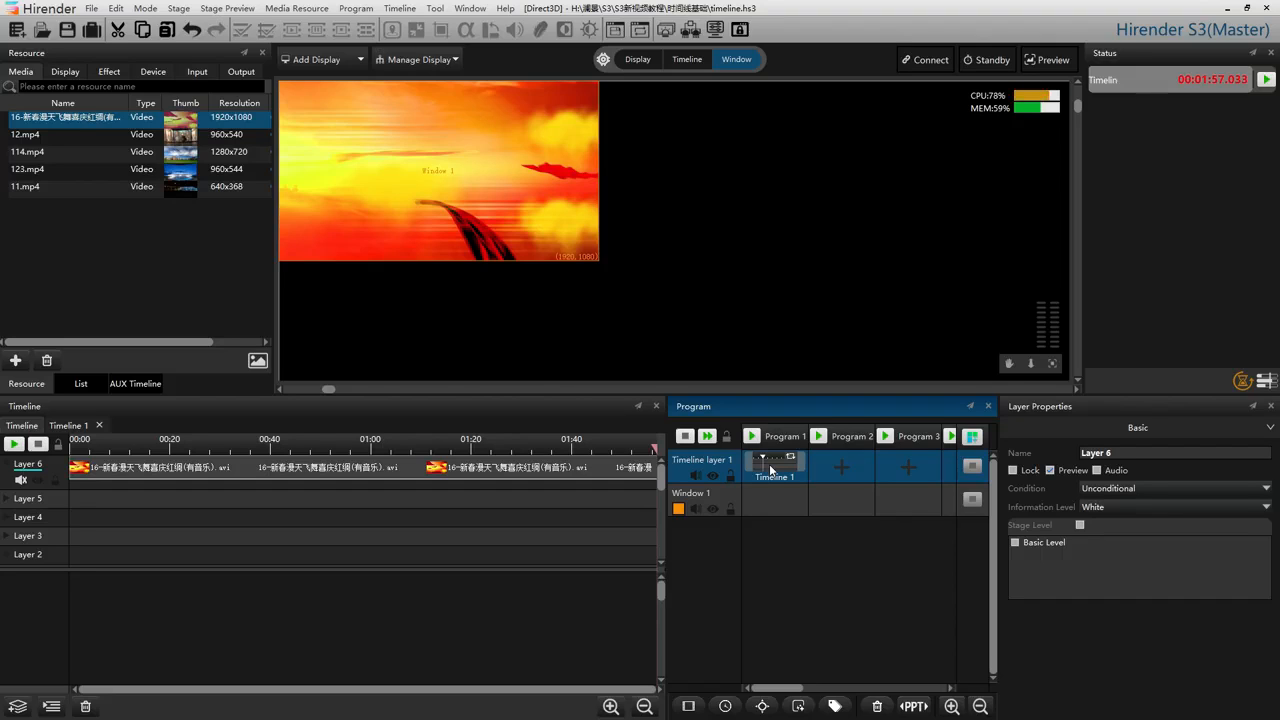
pyautogui.click(76, 424)
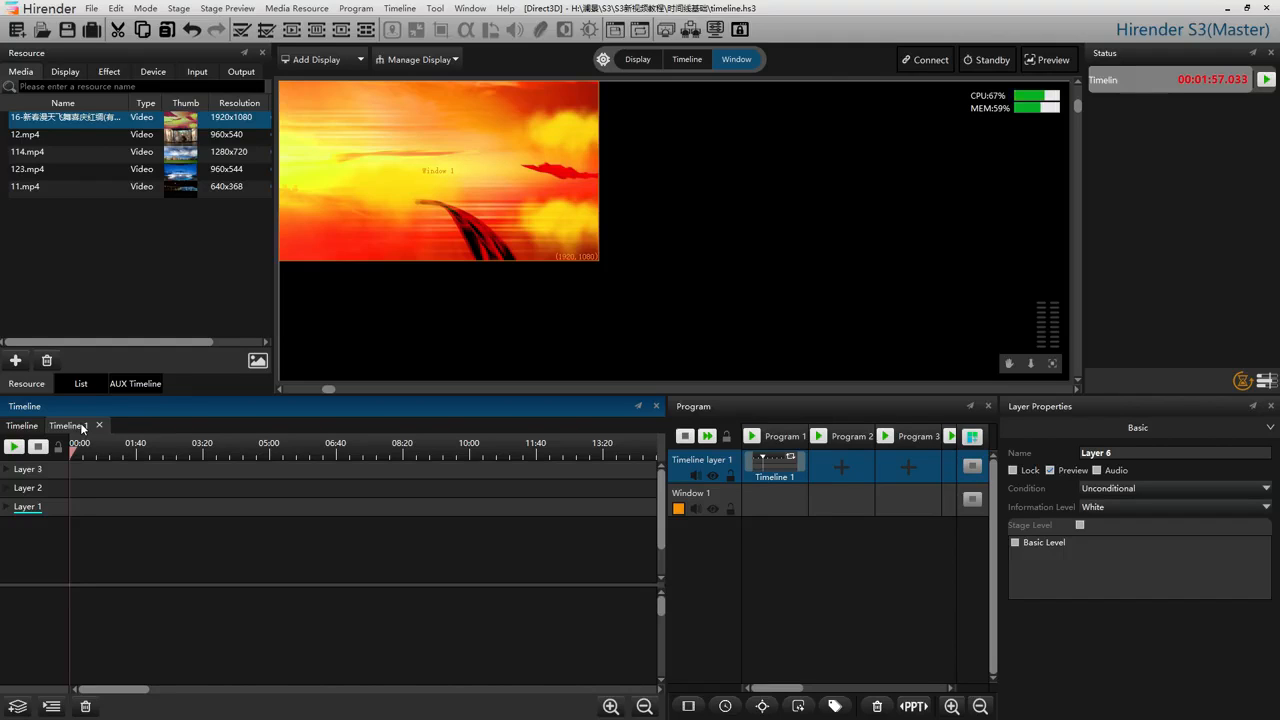
pyautogui.click(1093, 525)
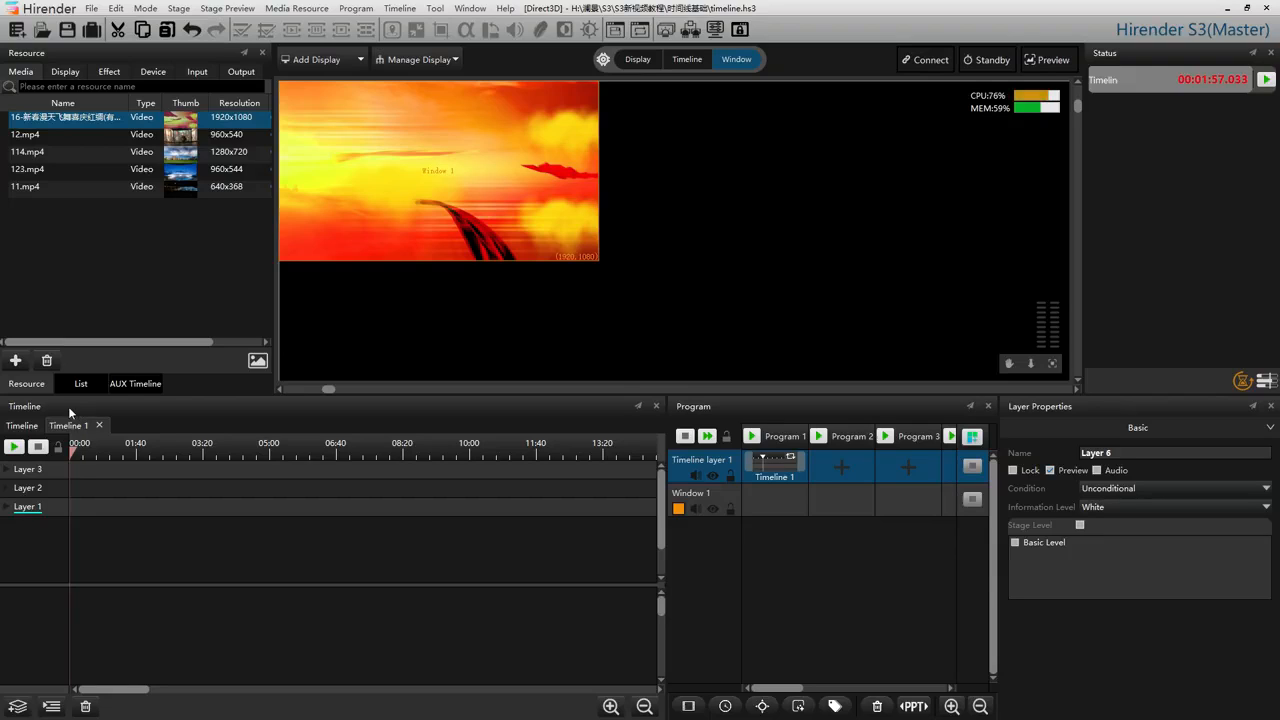
# Set Layer 6 of the main timeline to Standby status and test it by switching standby mode on and off.
pyautogui.click(30, 427)
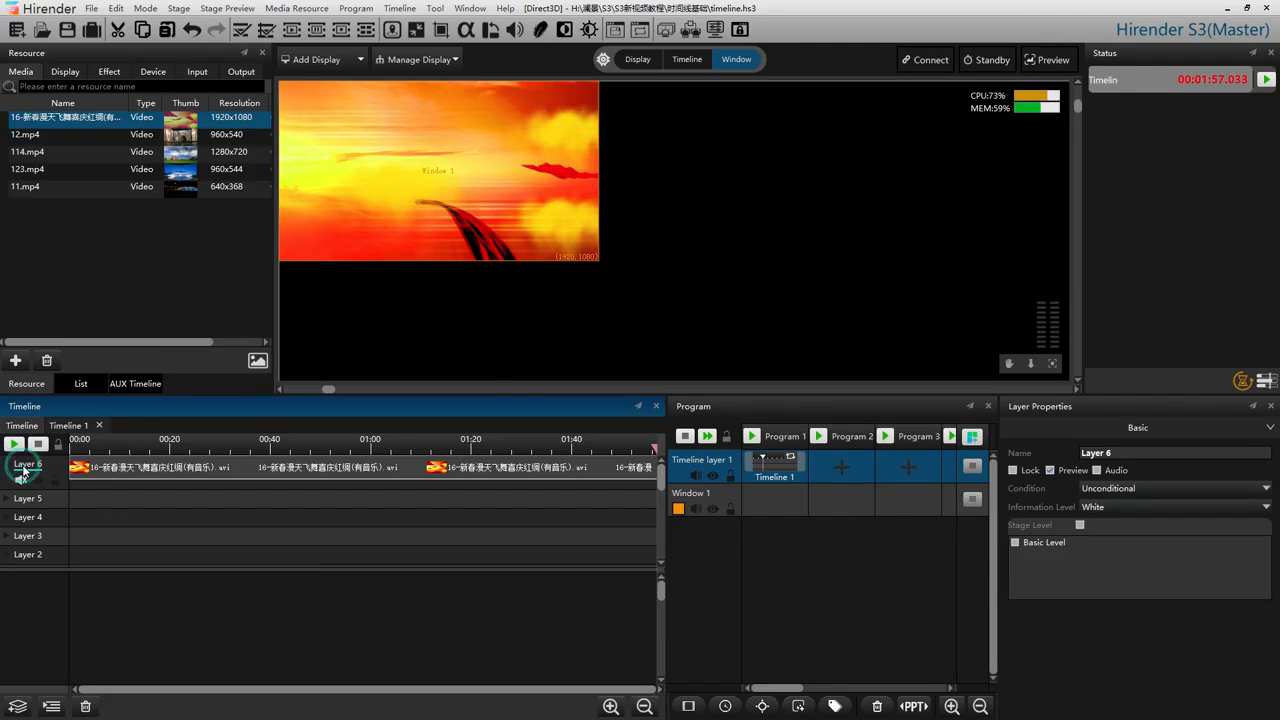
pyautogui.doubleClick(24, 466)
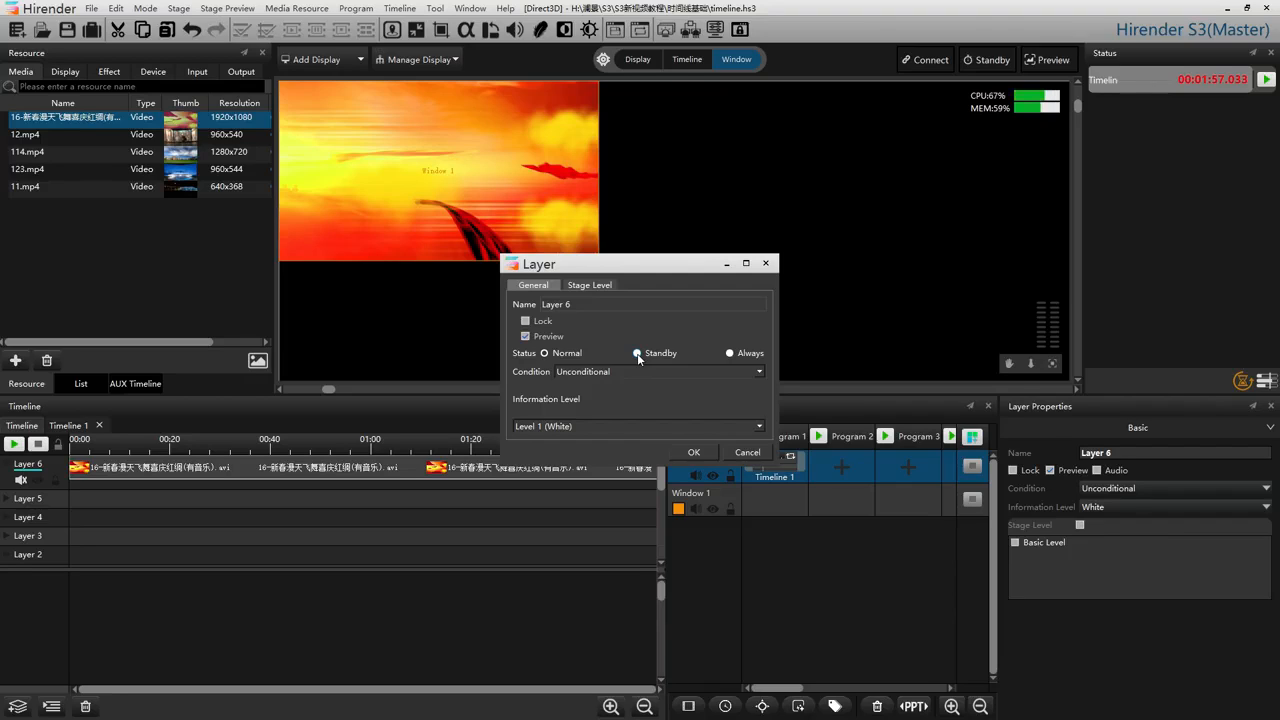
pyautogui.click(637, 353)
pyautogui.click(688, 452)
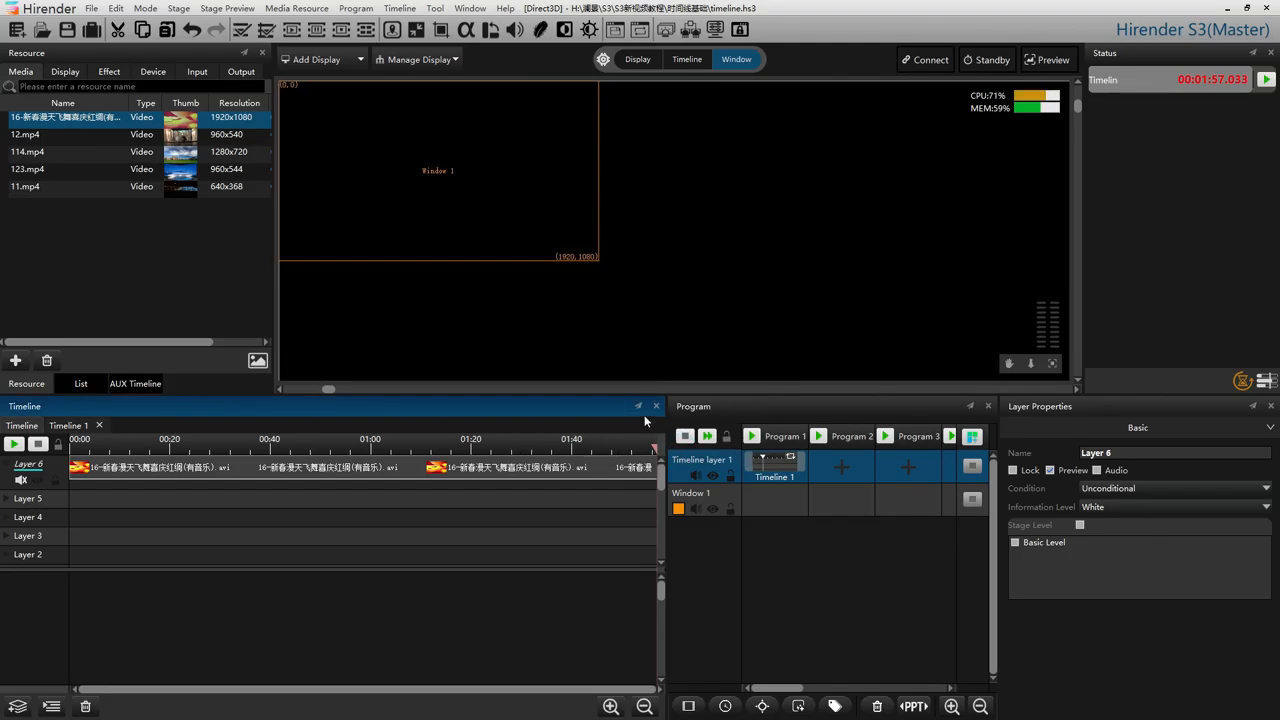
pyautogui.click(984, 60)
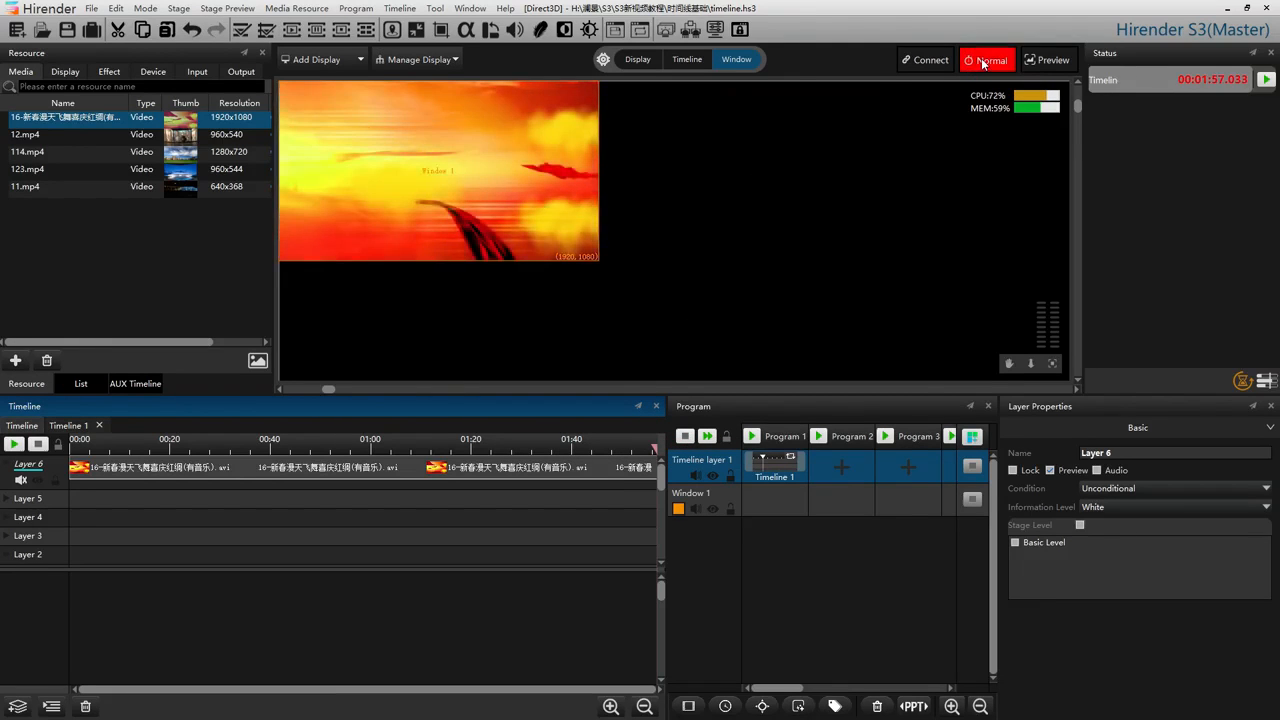
pyautogui.click(984, 60)
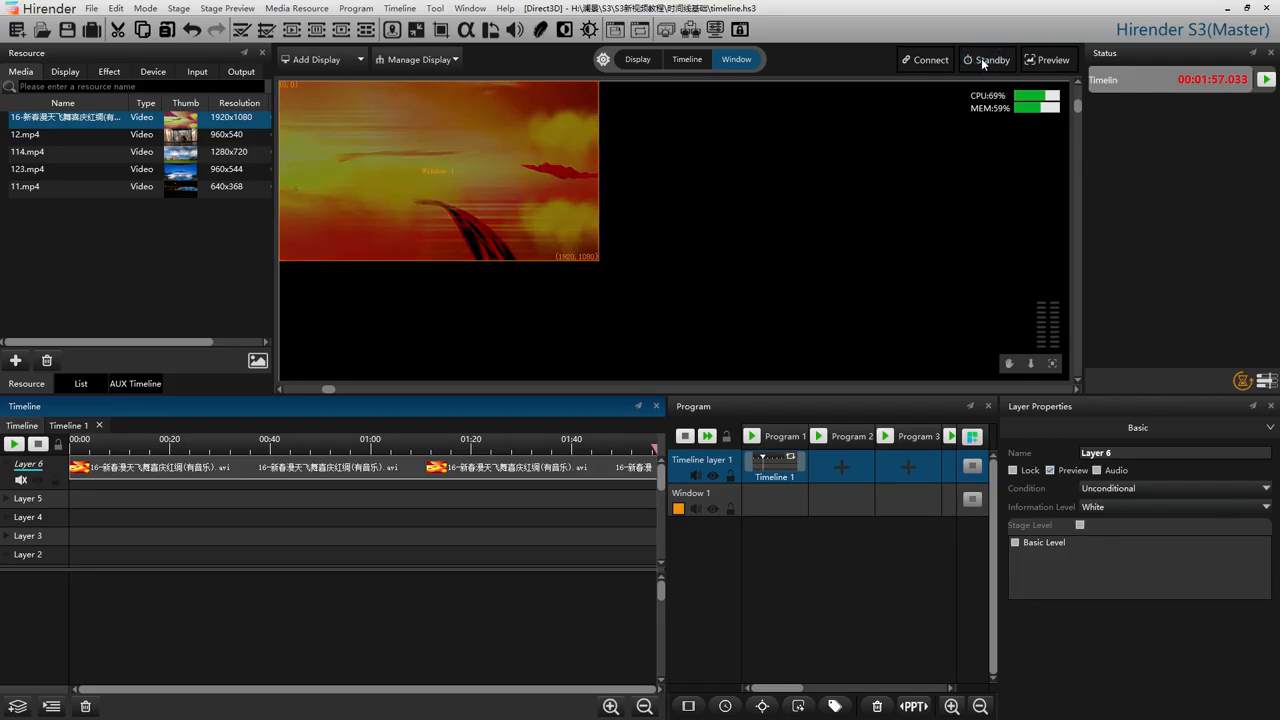